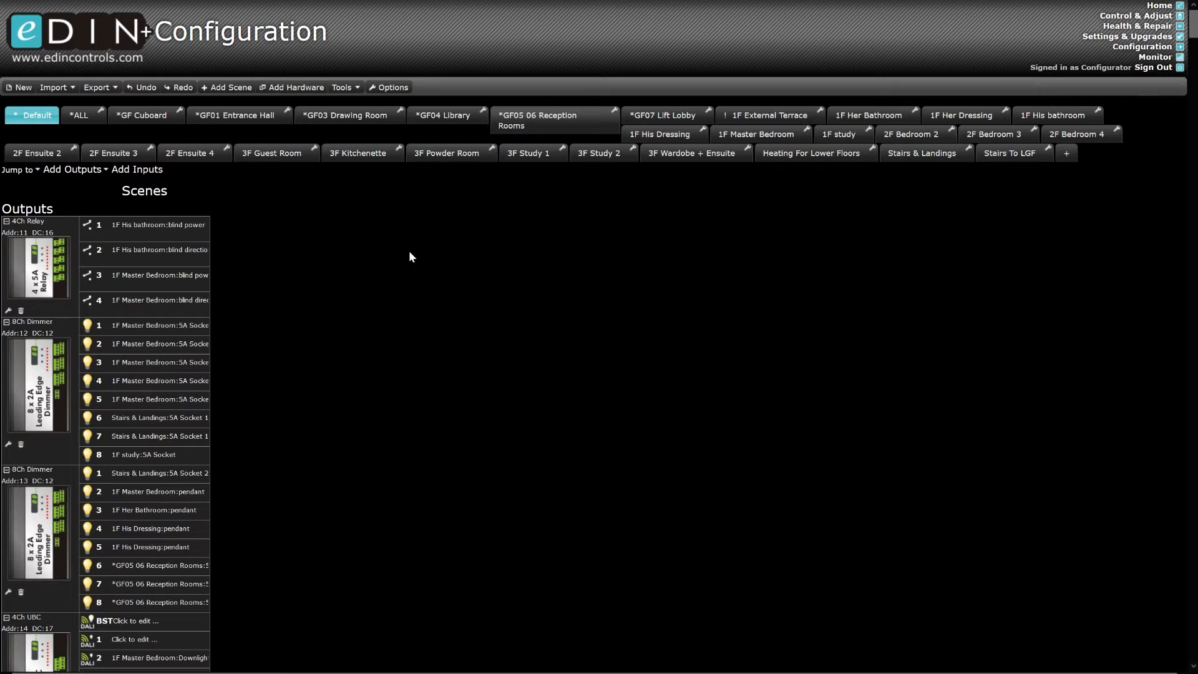
- In Options > Accounts, enter and confirm a configuration password, apply it, and close the dialog
left_click(393, 88)
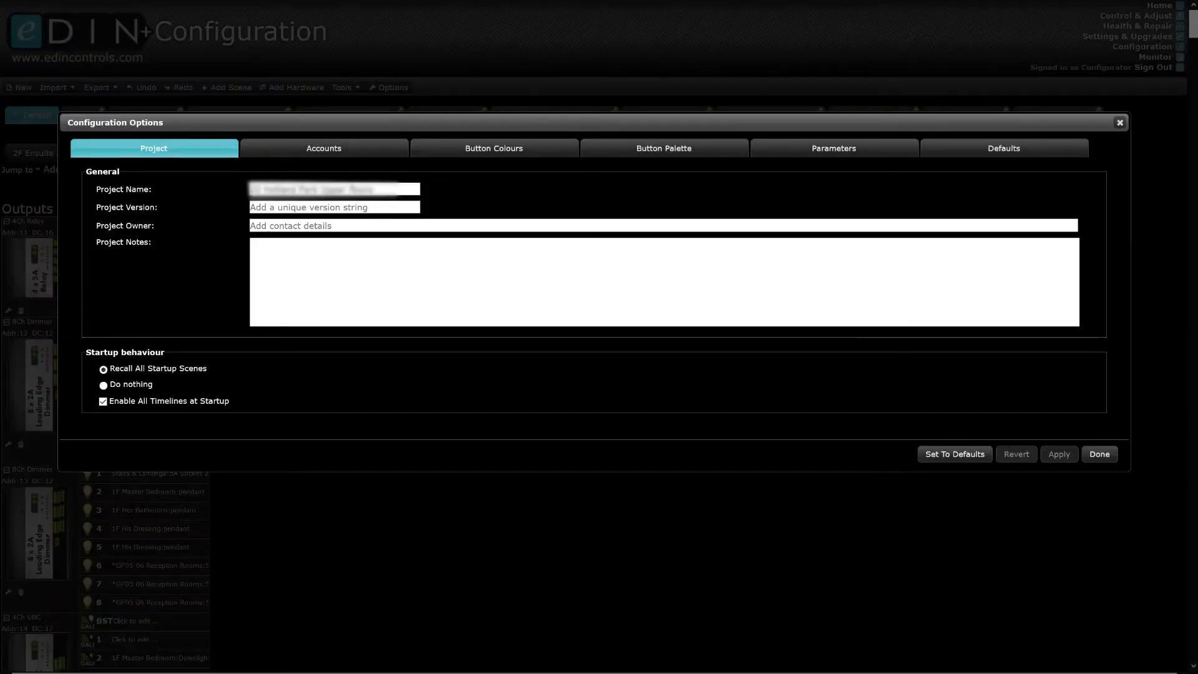
left_click_drag(376, 189, 247, 190)
left_click(228, 232)
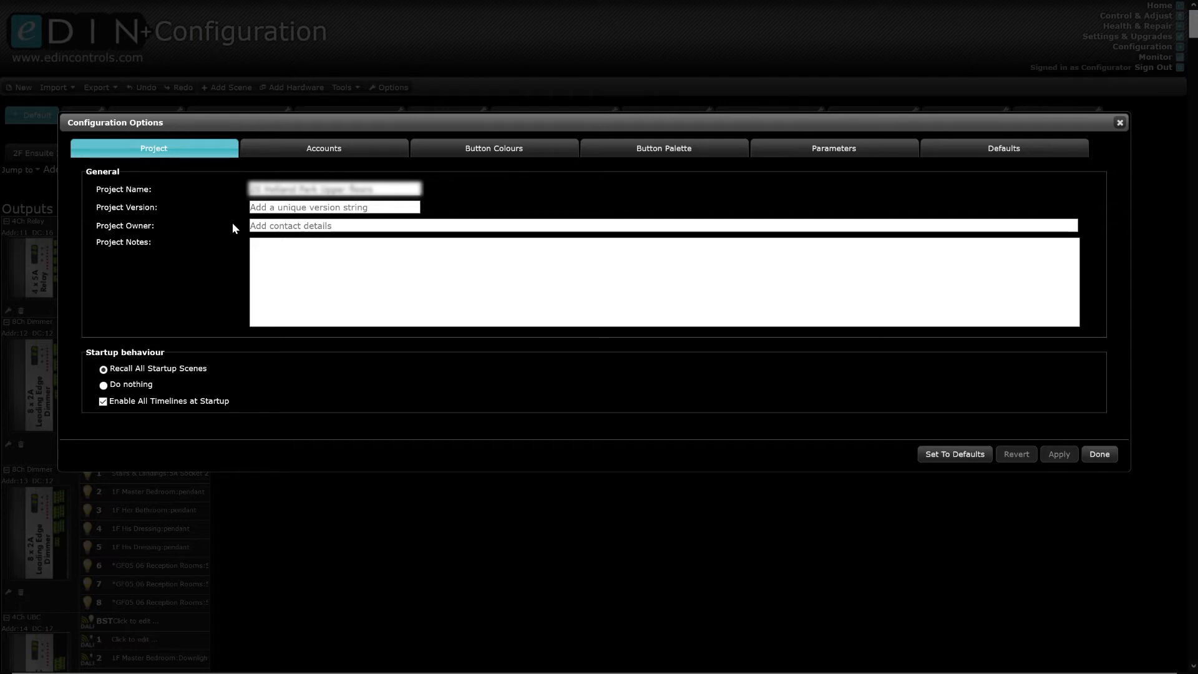
left_click(306, 150)
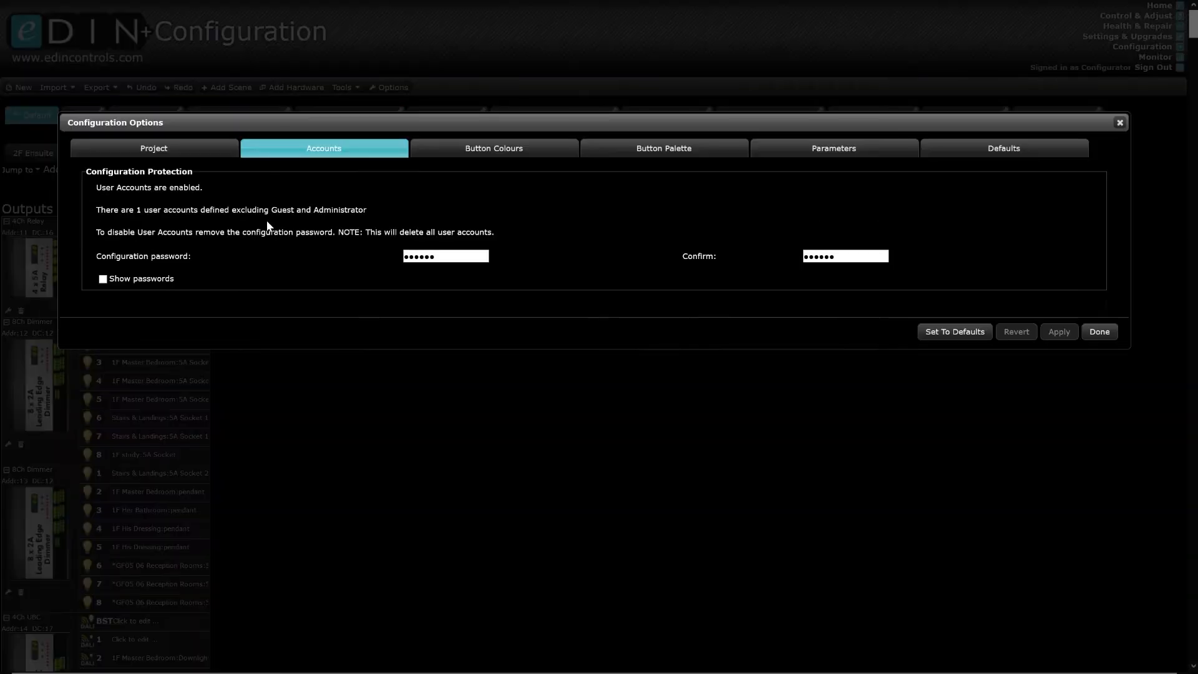
type("•••")
type("•••")
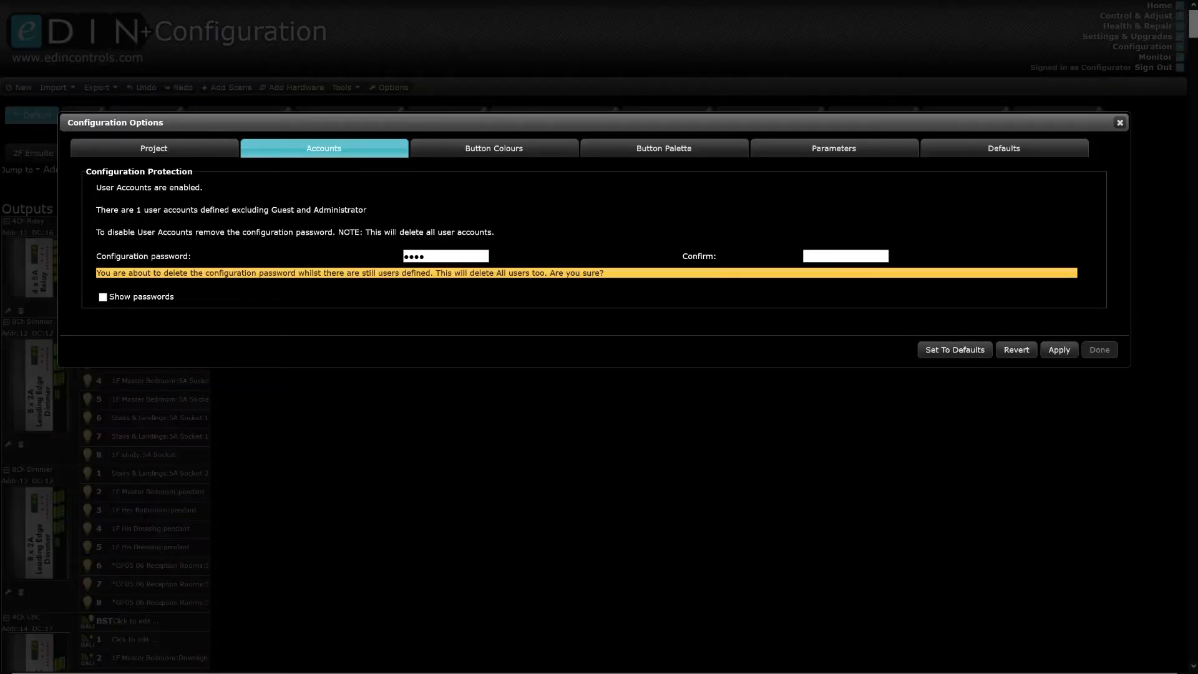
key("Tab")
type("••••••")
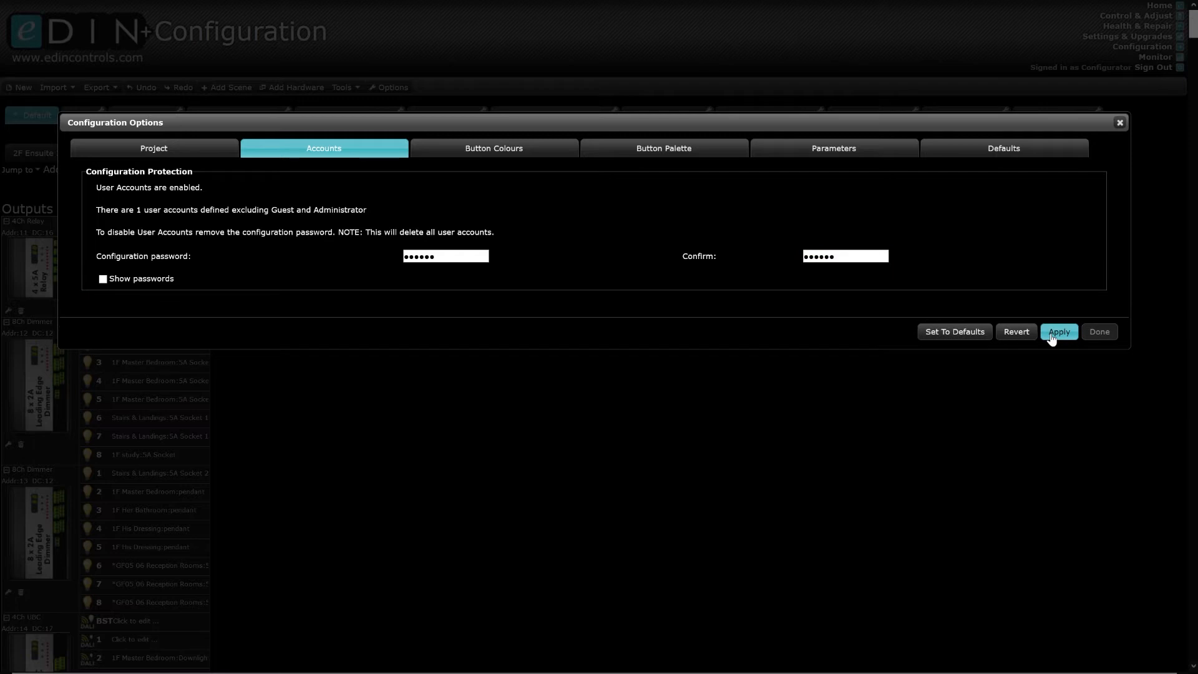
left_click(1100, 332)
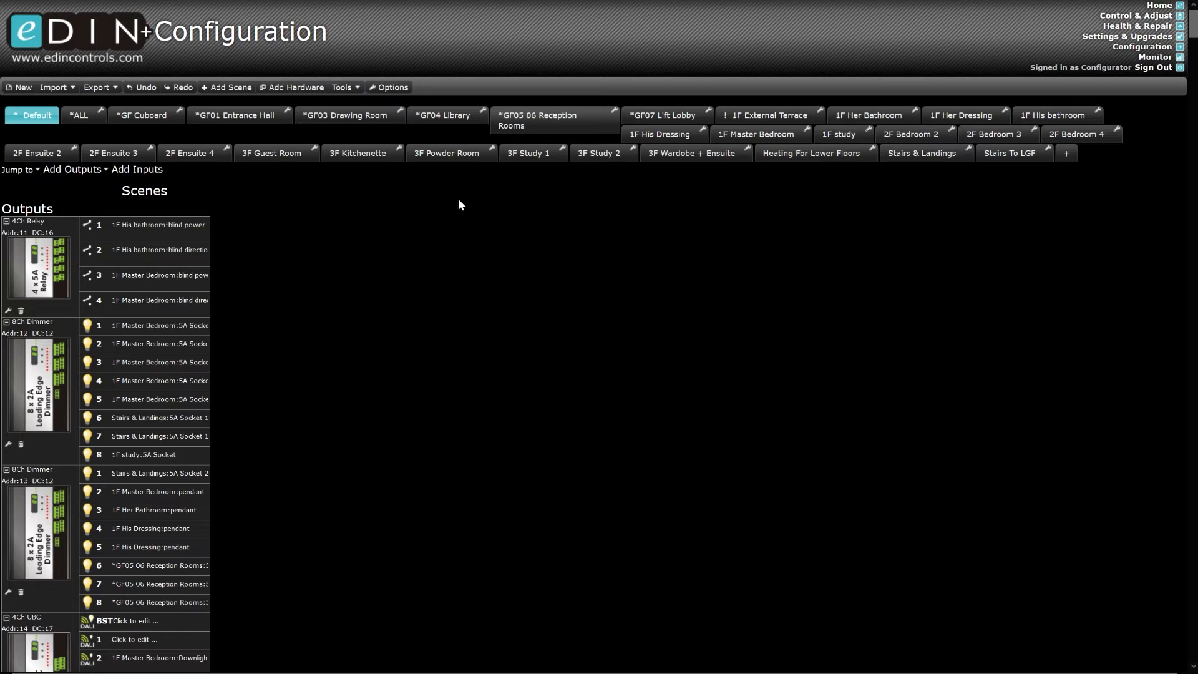
- Sign back in as Configurator with the new password and remember-me ticked, then go to Settings & Upgrades
left_click(1147, 72)
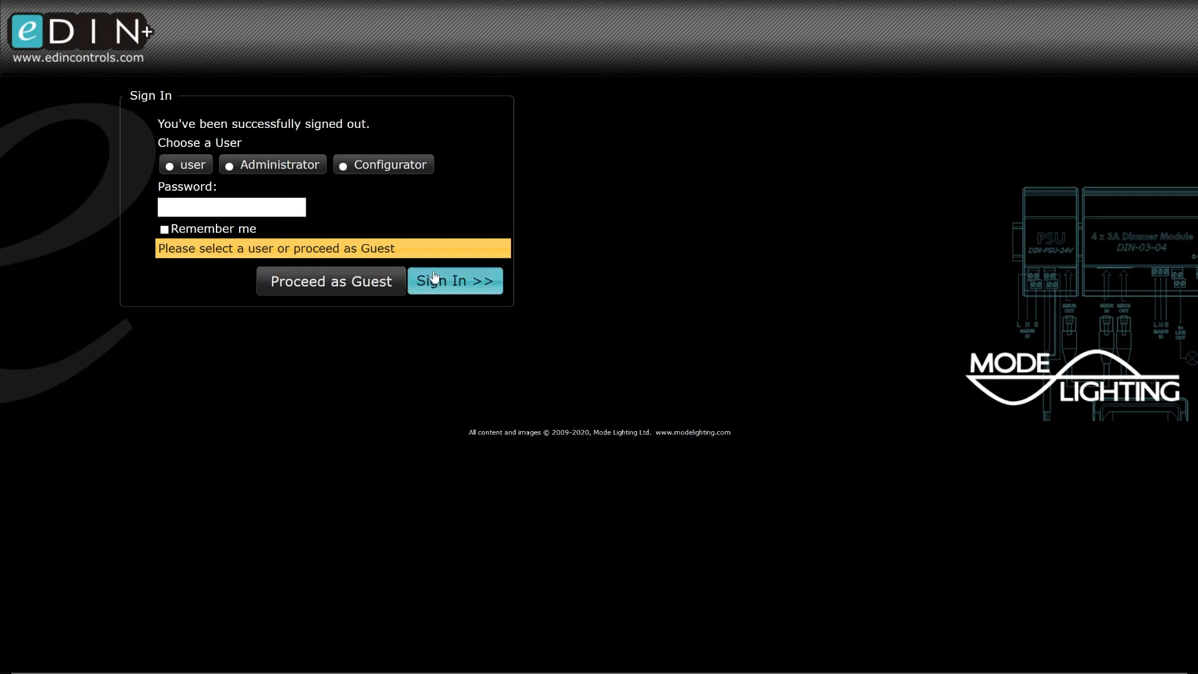
left_click(383, 165)
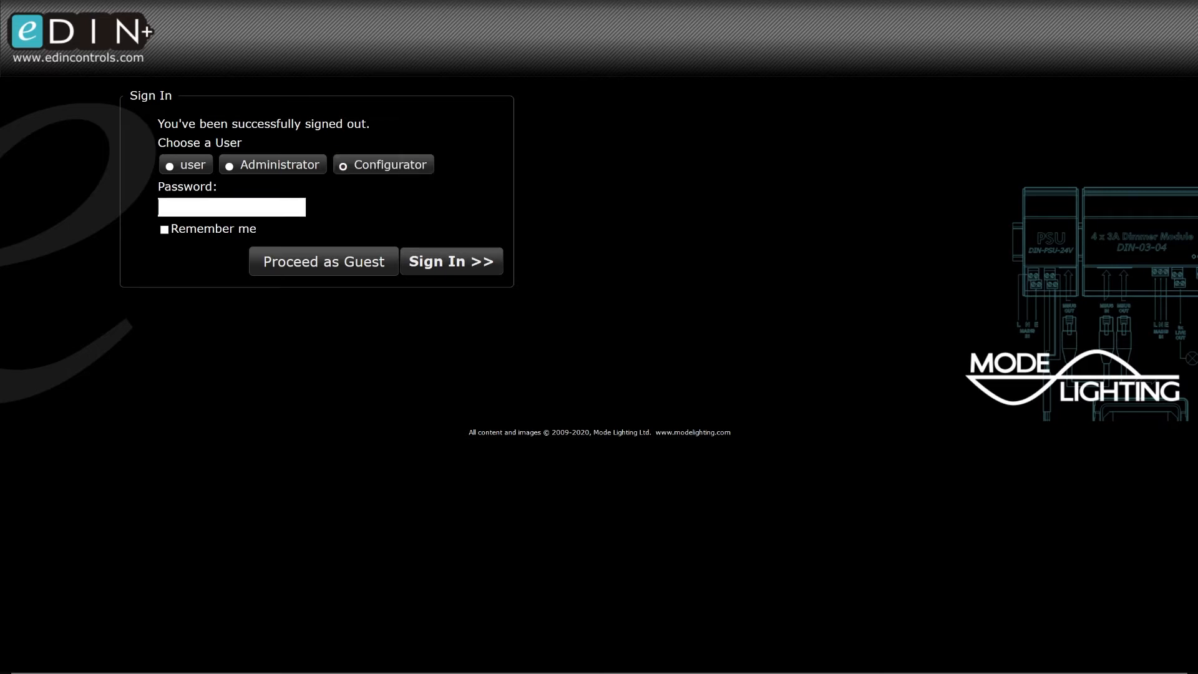
type("••••••")
left_click(164, 230)
left_click(470, 262)
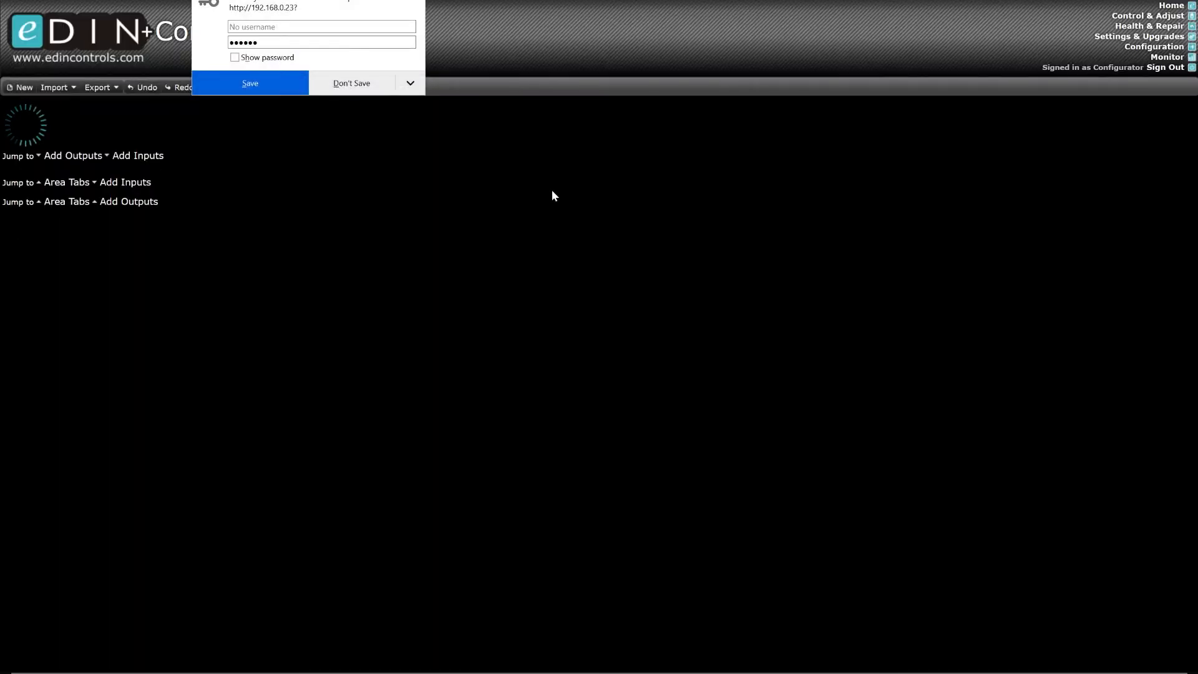
left_click(372, 88)
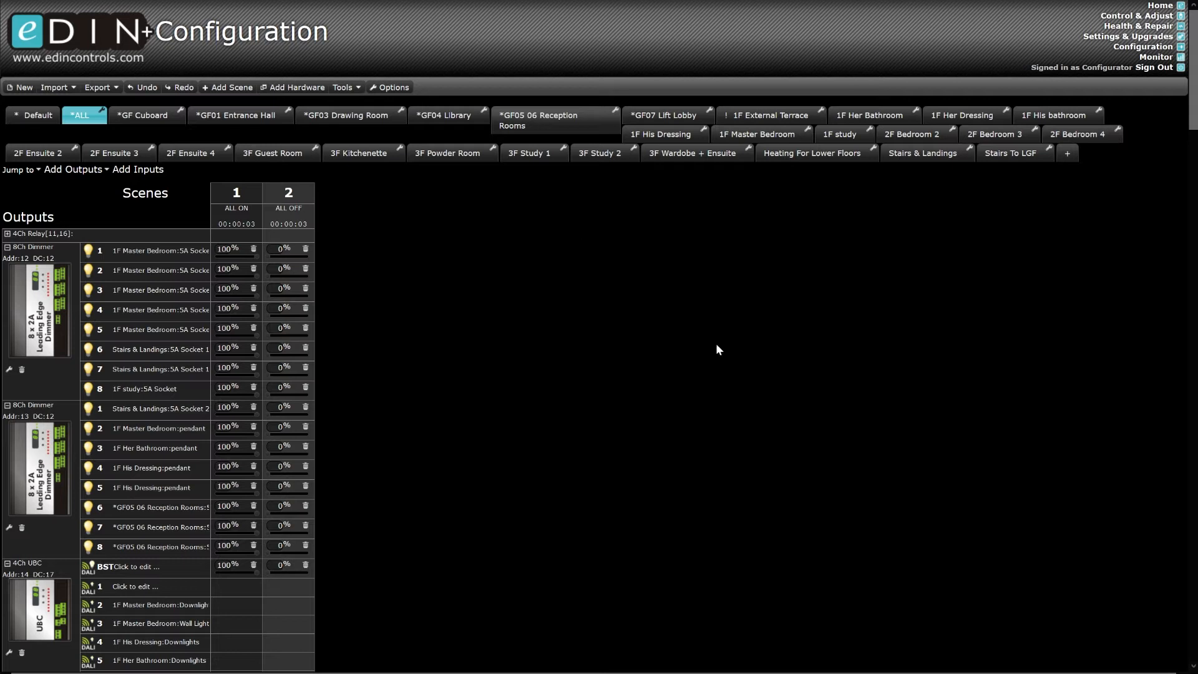
left_click(1112, 38)
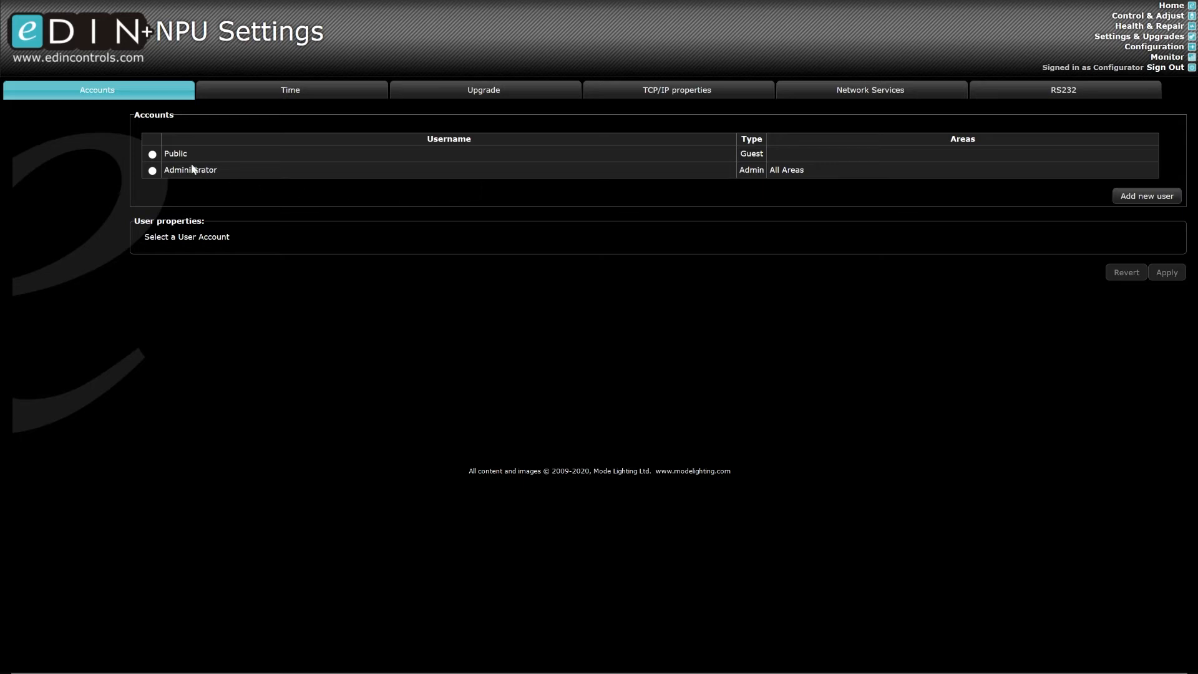
- Select the Public guest account and scroll through its list of area permissions
left_click(152, 154)
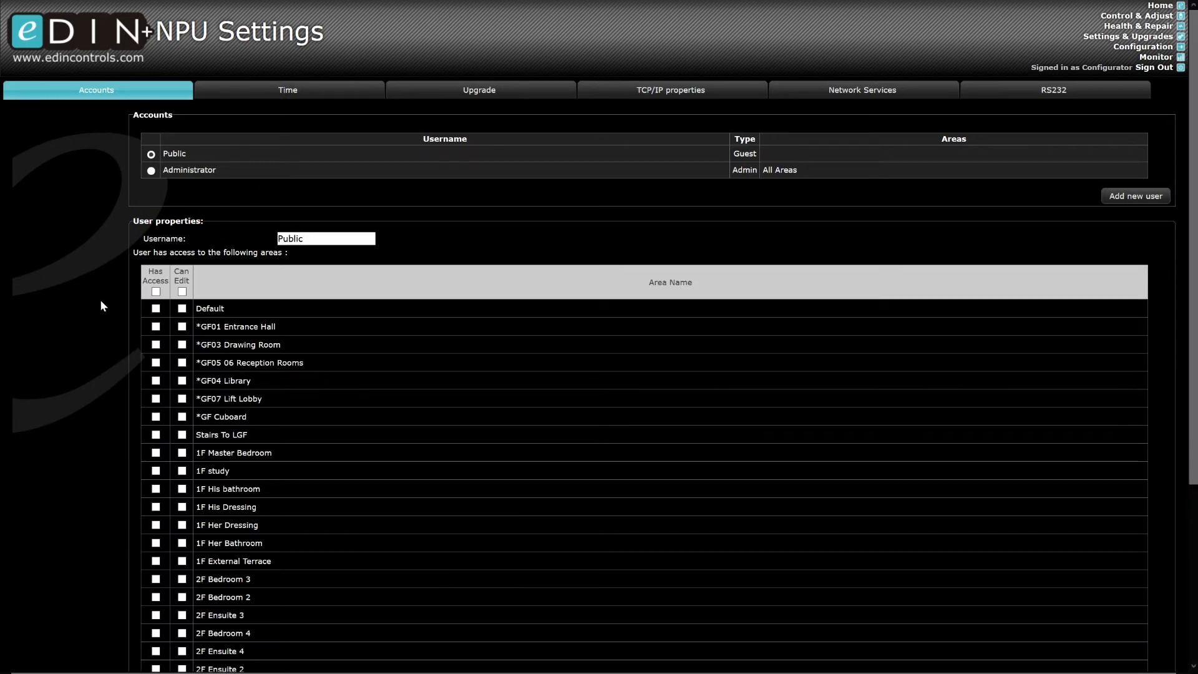
scroll(99, 299, "down", 4)
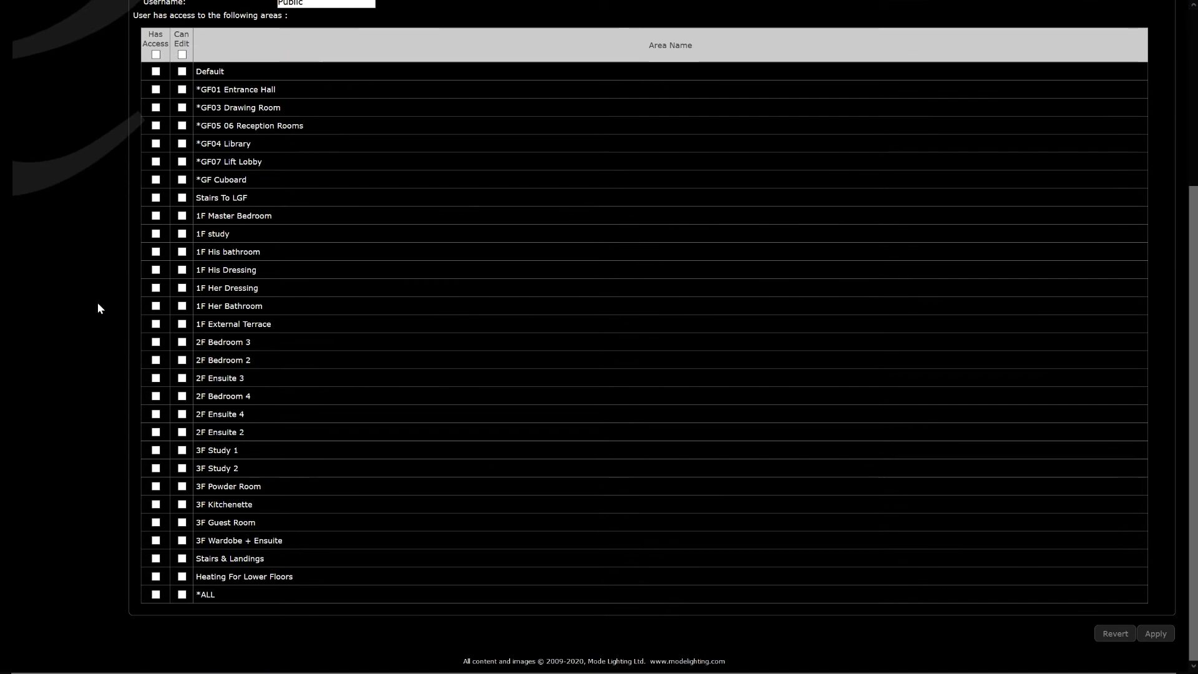
scroll(97, 302, "up", 5)
scroll(97, 302, "down", 2)
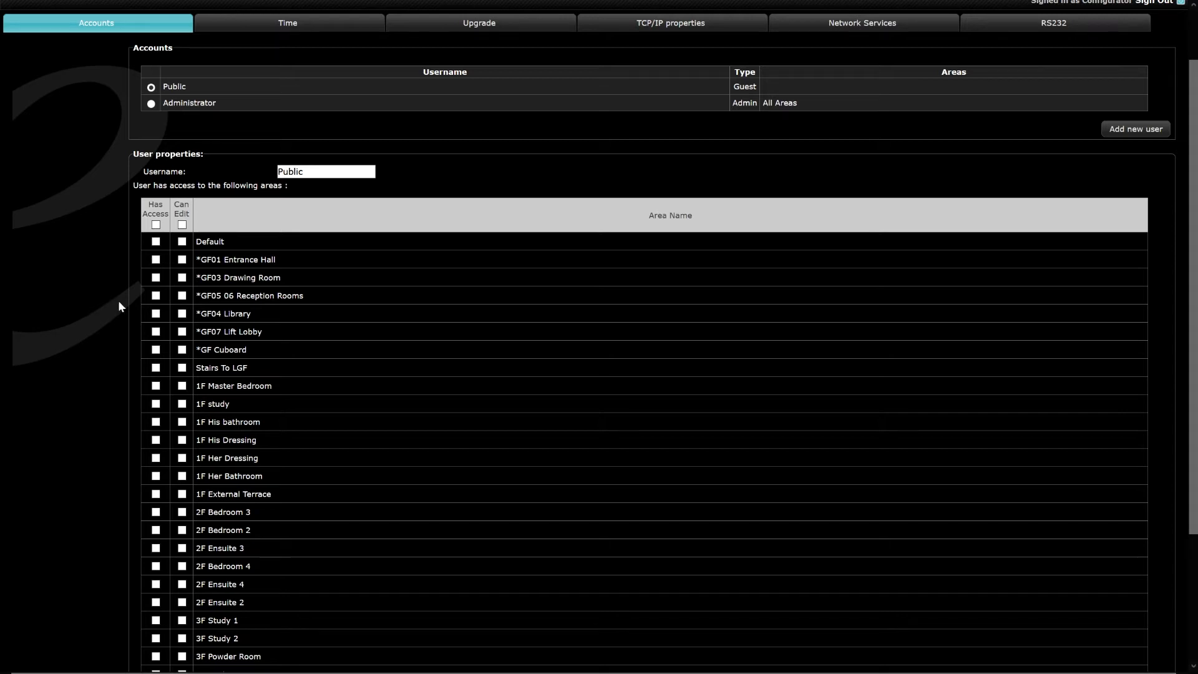
scroll(133, 383, "down", 3)
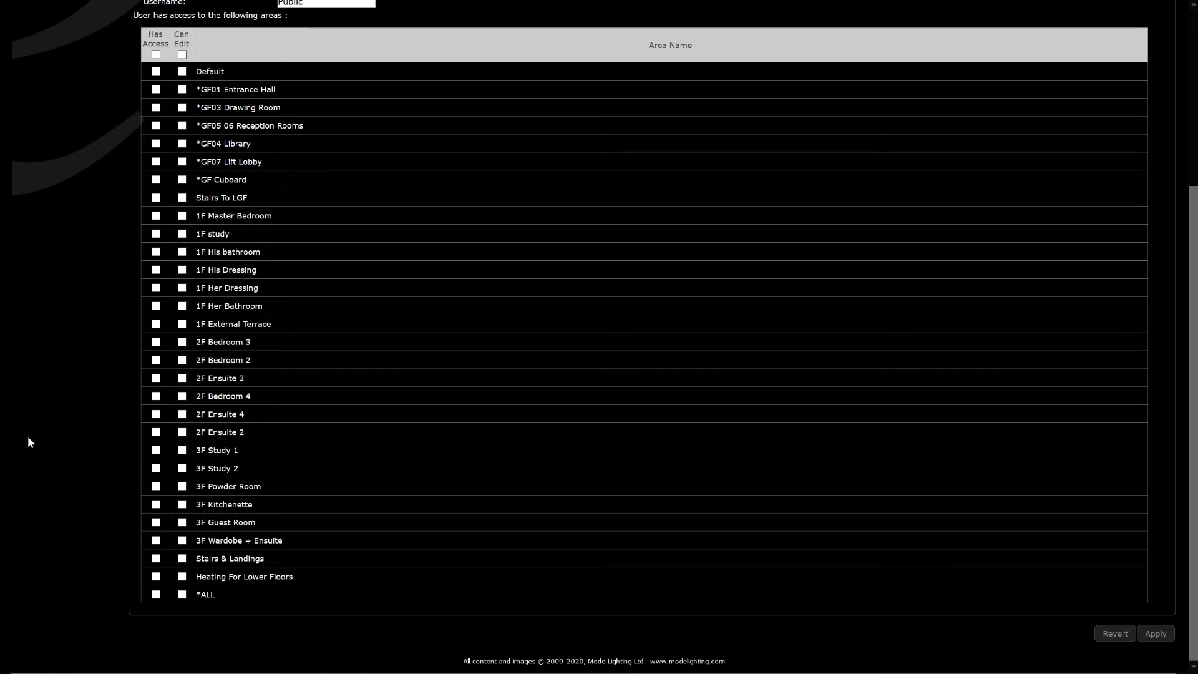
scroll(90, 407, "up", 3)
scroll(89, 406, "down", 3)
- Tick Has Access and Can Edit for 2F Bedroom 4 and 2F Ensuite 4, and apply
left_click(156, 396)
left_click(181, 396)
left_click(182, 414)
left_click(155, 413)
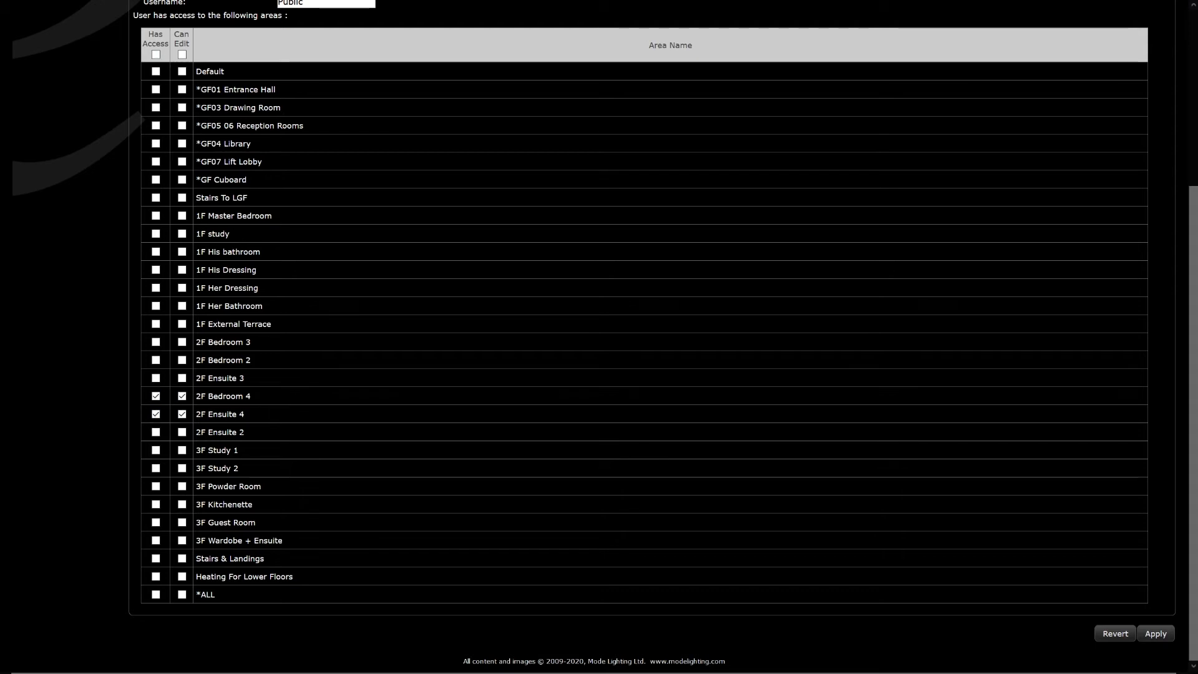
left_click(1155, 633)
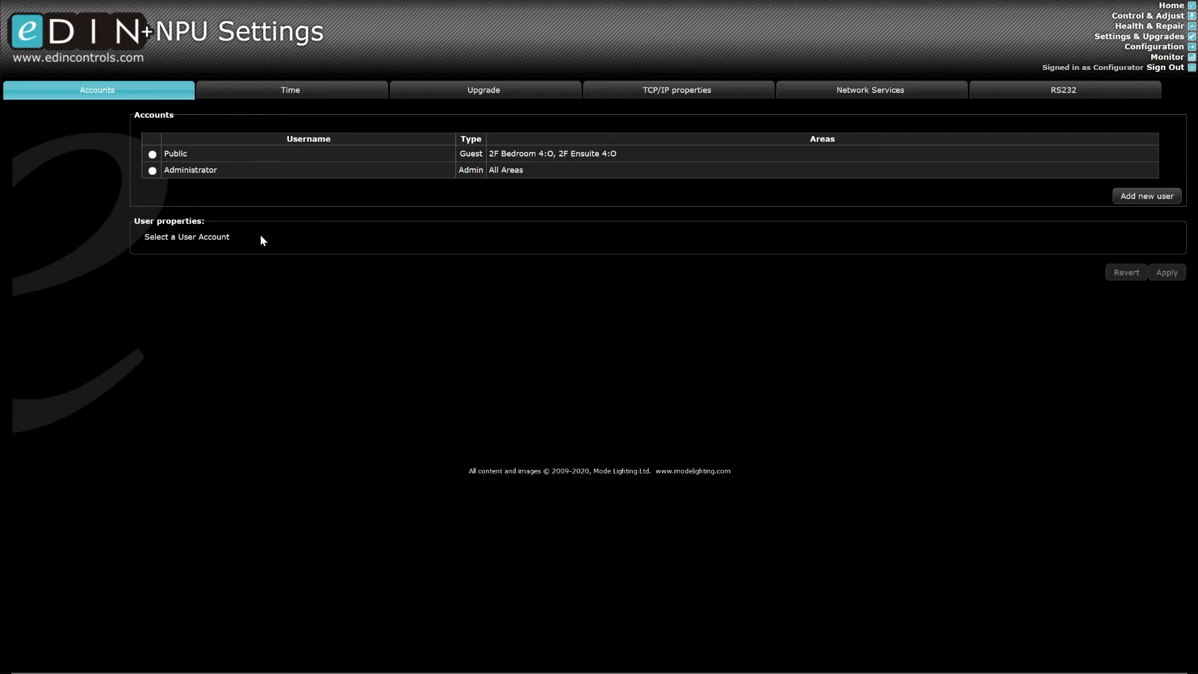
left_click(152, 172)
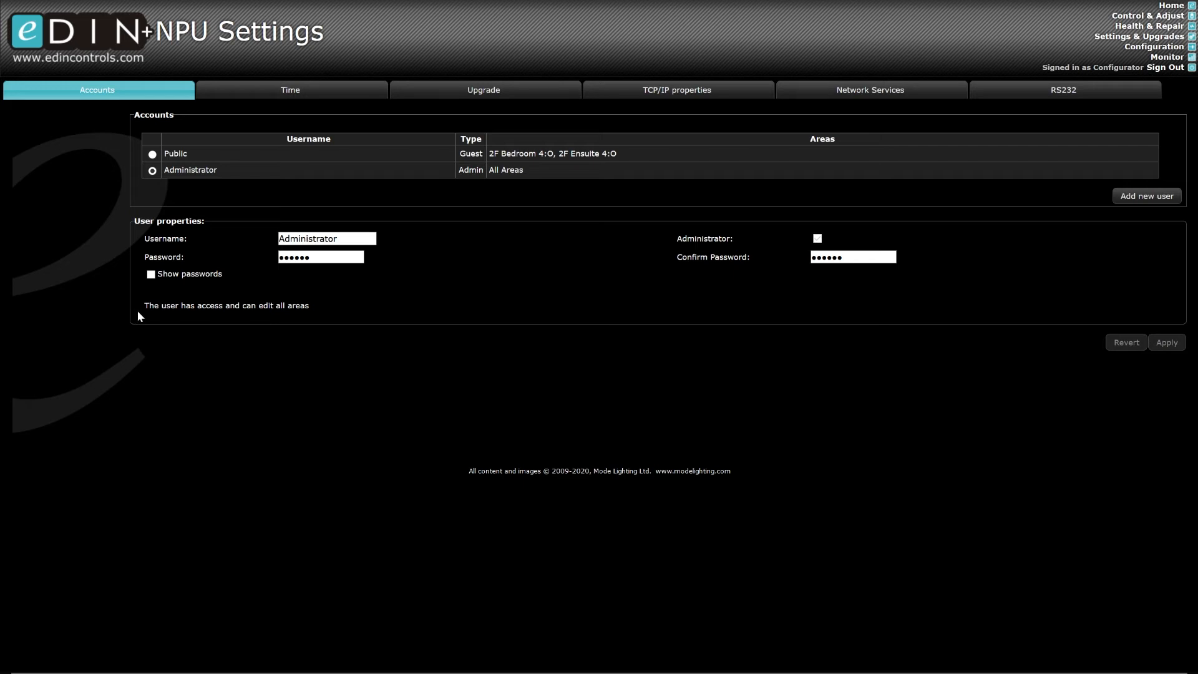
- Check that Administrator can edit all areas, then sign in as Administrator and open Lighting Control and Adjustment
left_click_drag(143, 306, 333, 306)
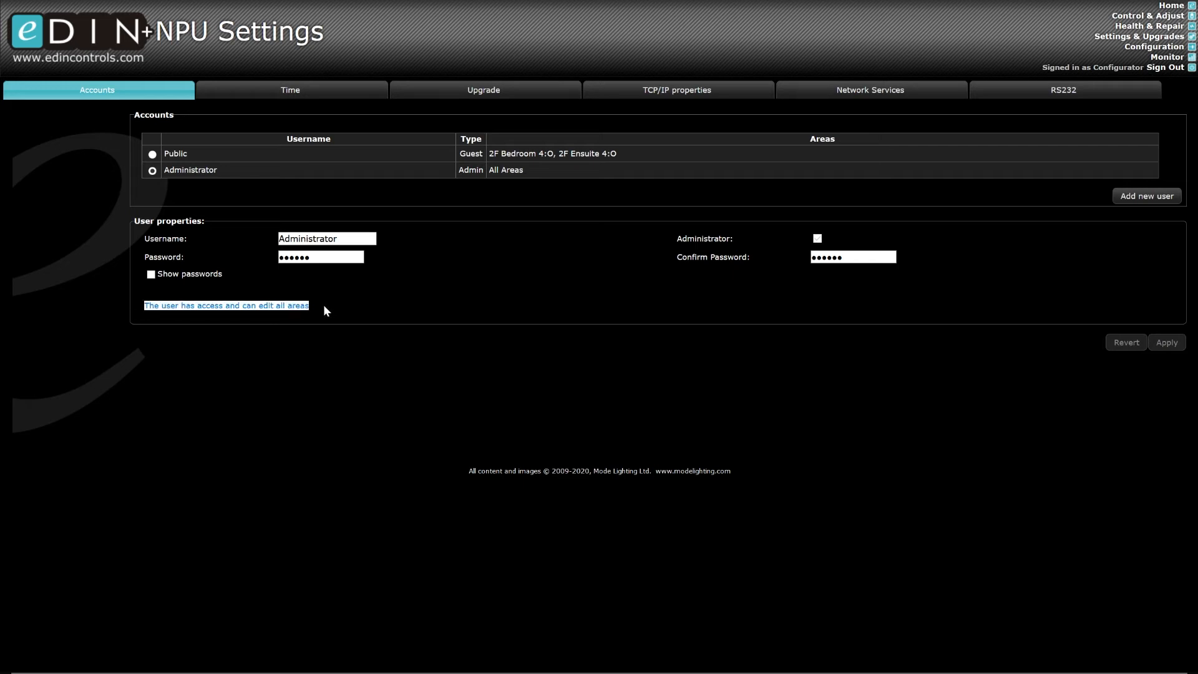
left_click(402, 365)
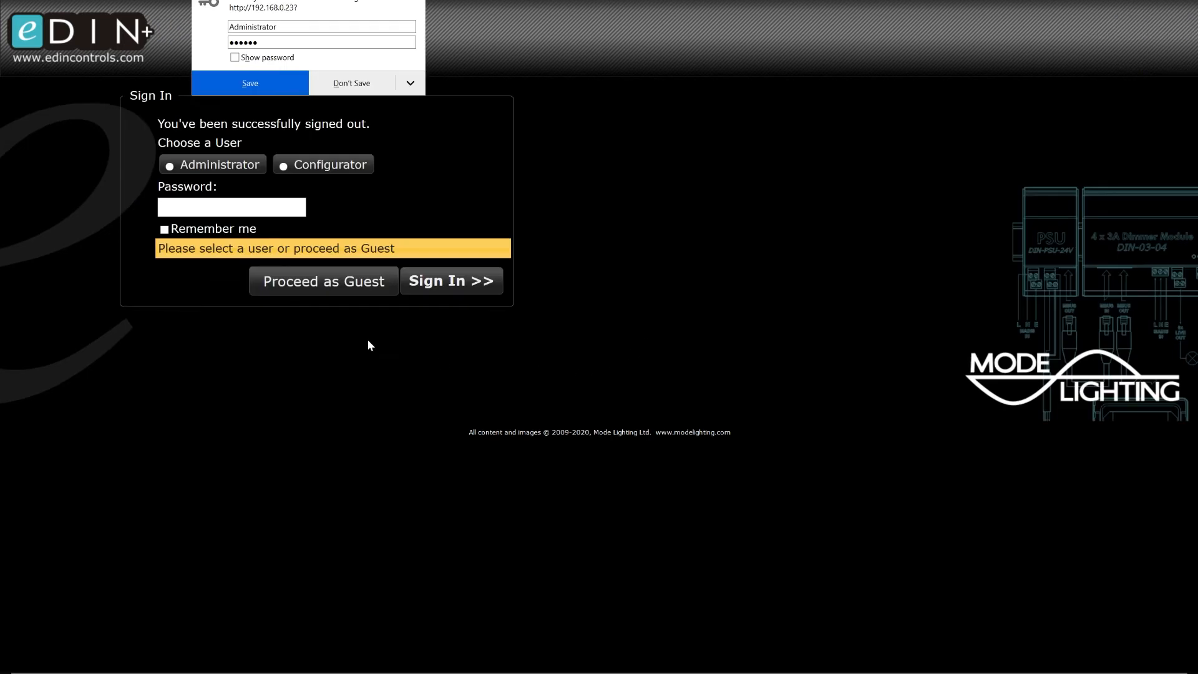
left_click(170, 166)
left_click(177, 164)
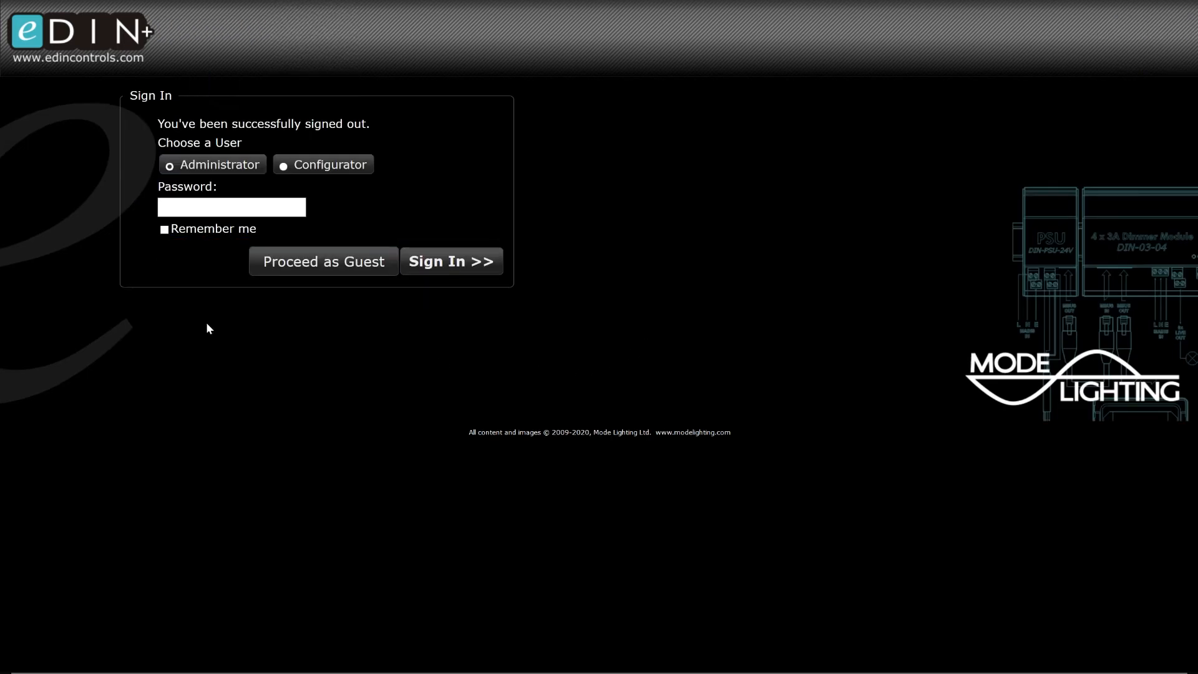
left_click(213, 207)
key("Return")
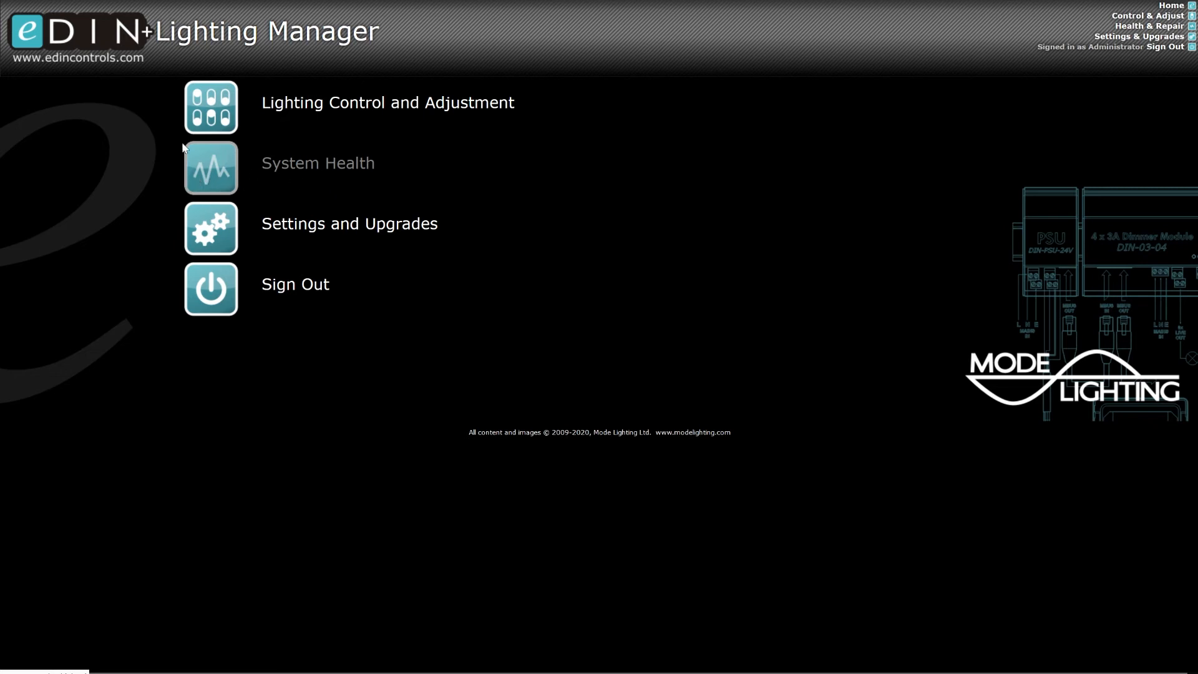
left_click(203, 117)
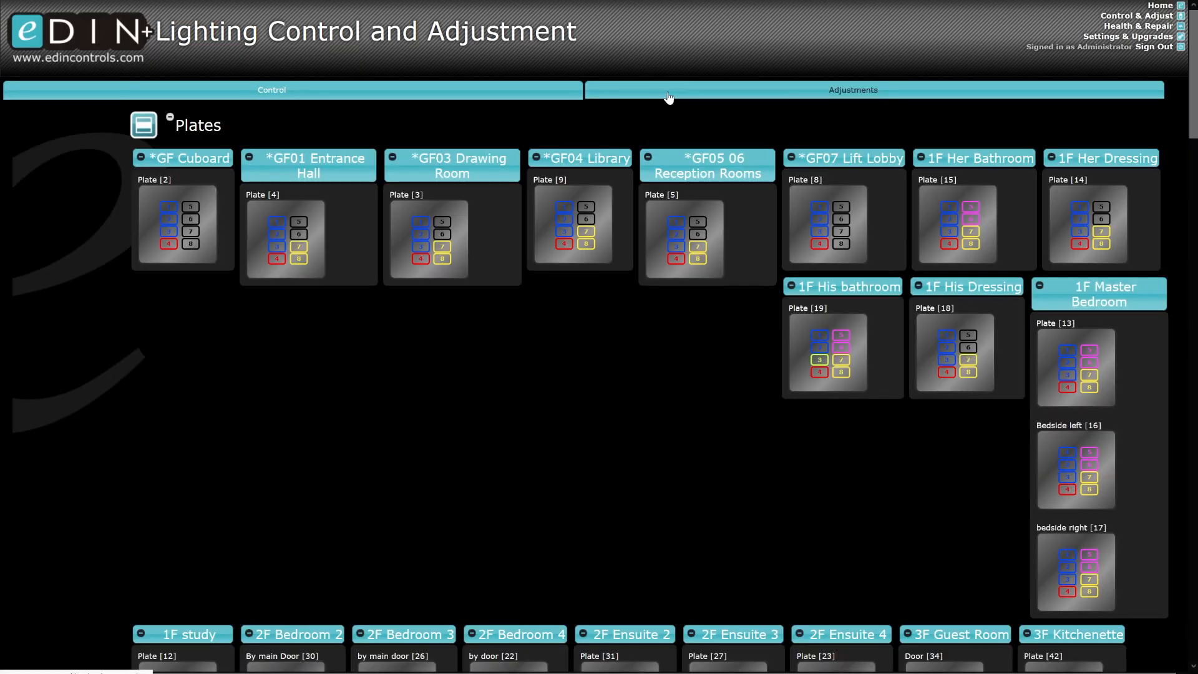
left_click(657, 97)
left_click(397, 96)
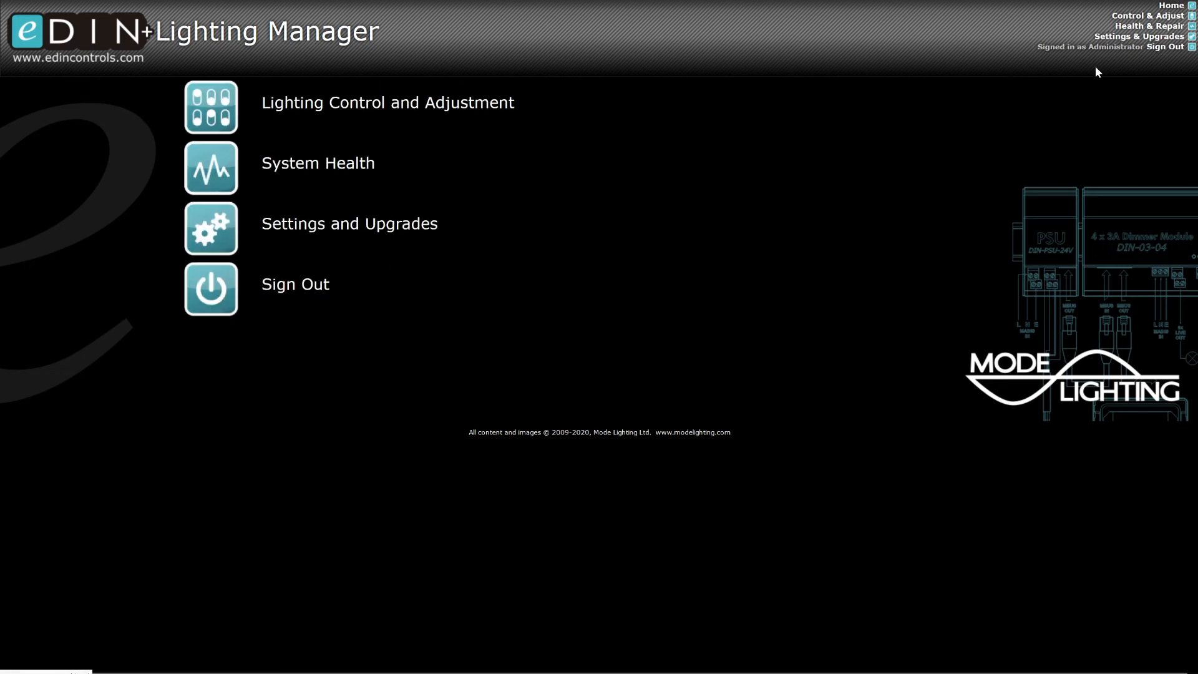
left_click(1139, 36)
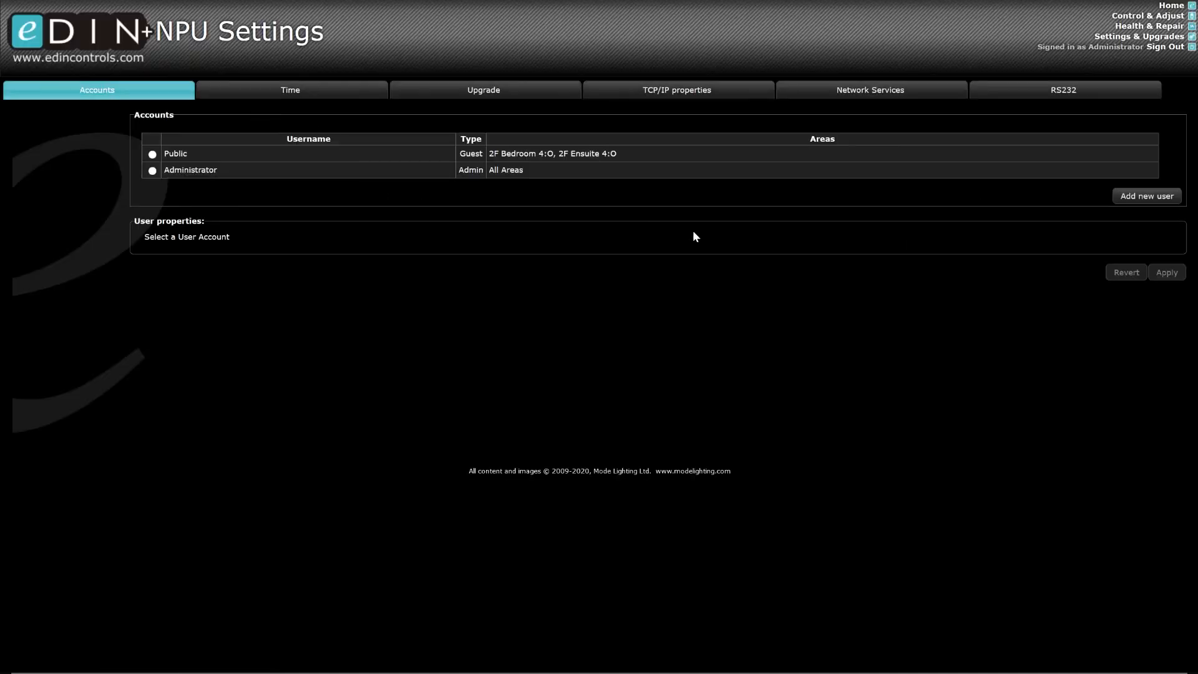
- Create a new user account, entering its username and password
left_click(1147, 198)
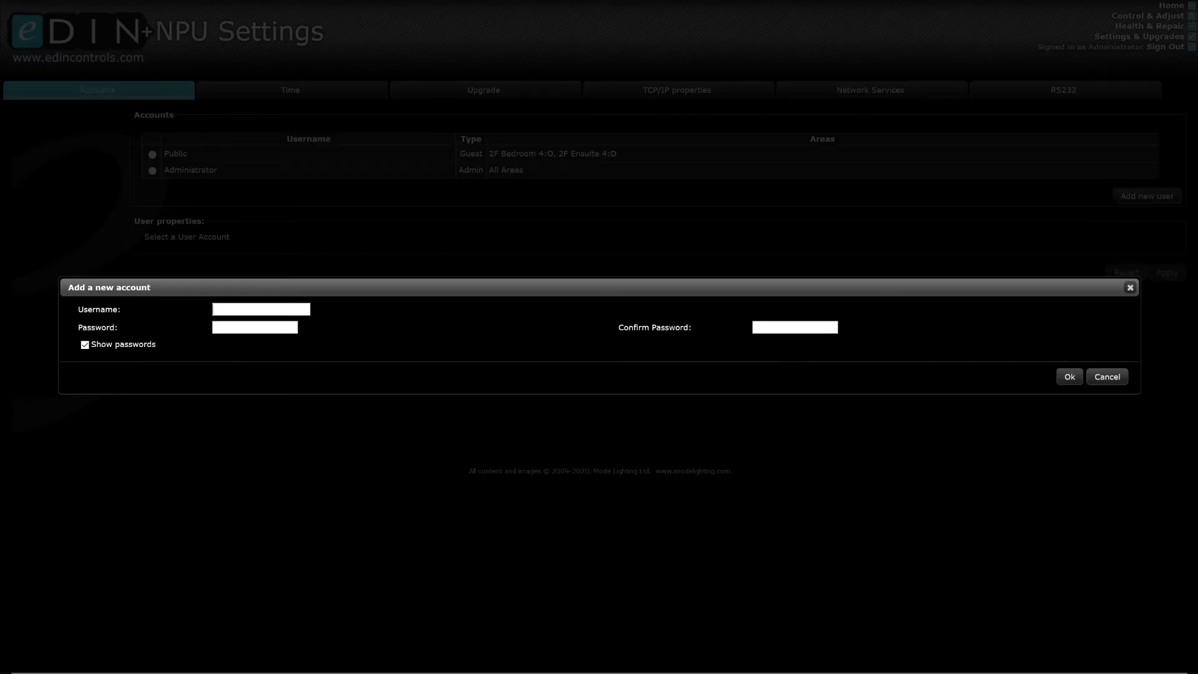
type("Mark")
type("user")
type("1")
key("Tab")
type("user1")
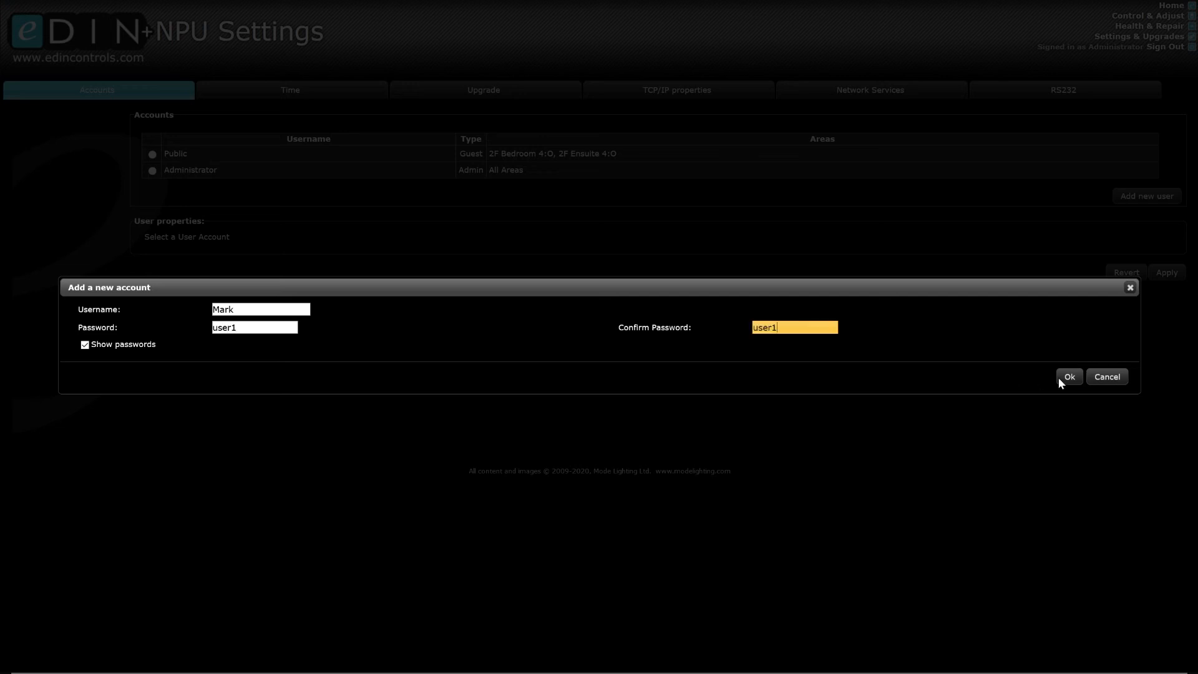
left_click(1069, 378)
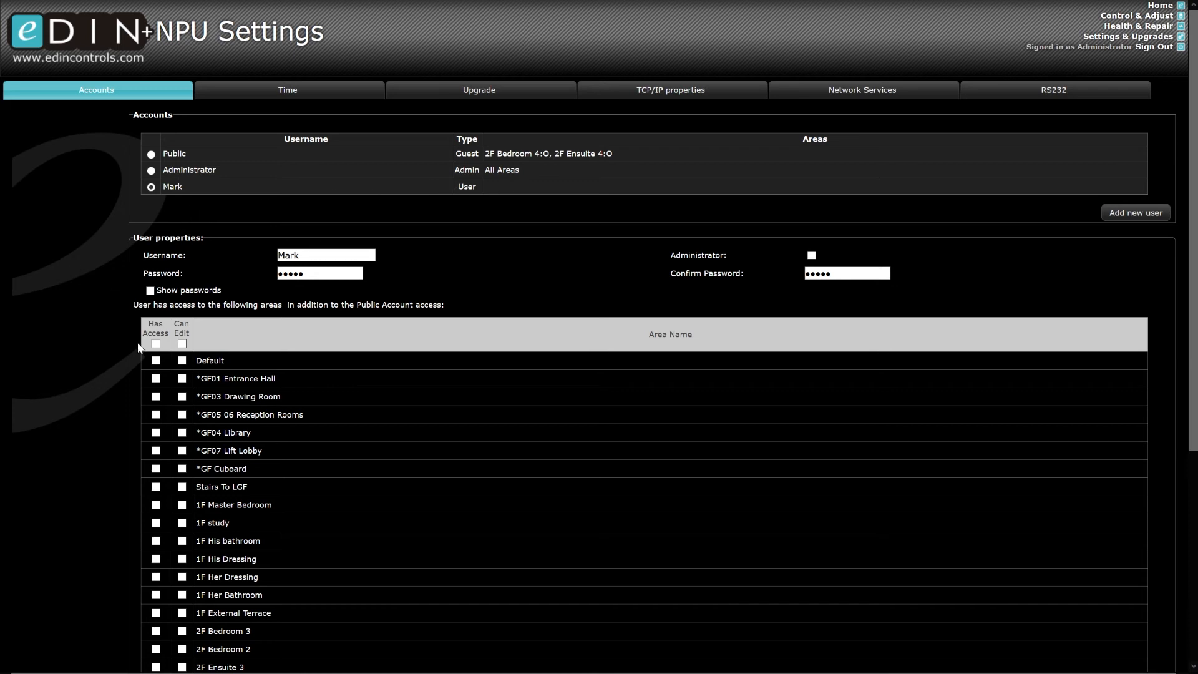
- Grant the new user Has Access and Can Edit for every area, and apply
scroll(180, 373, "down", 4)
scroll(180, 374, "down", 1)
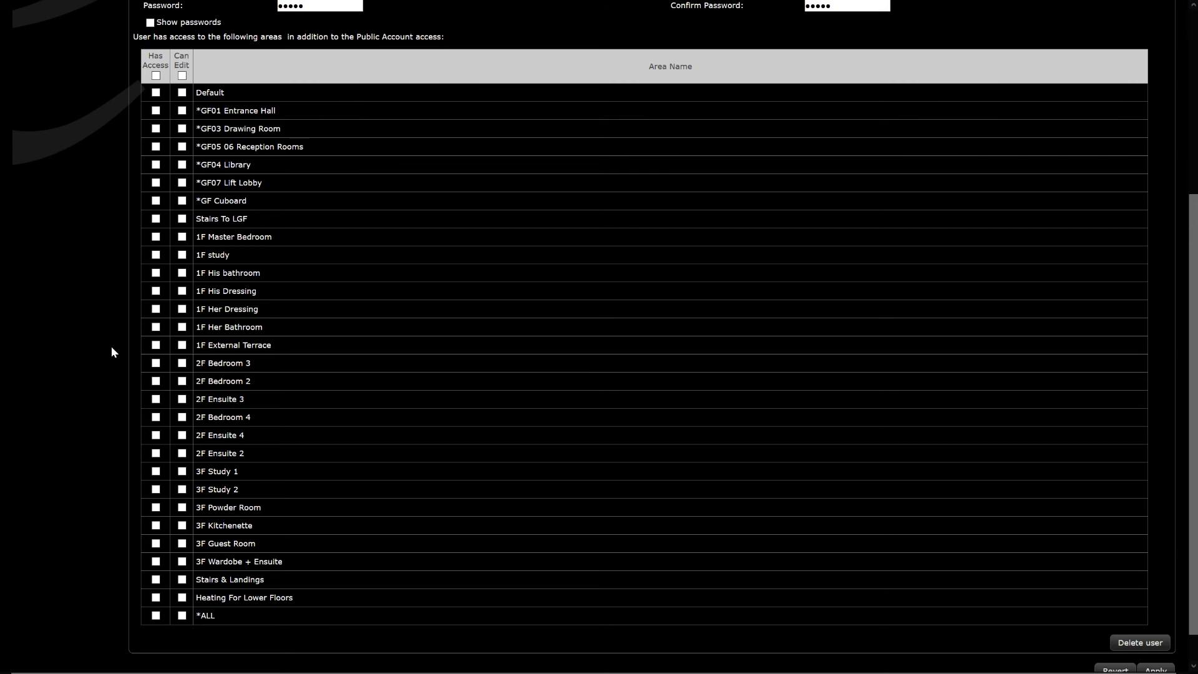
scroll(272, 422, "up", 4)
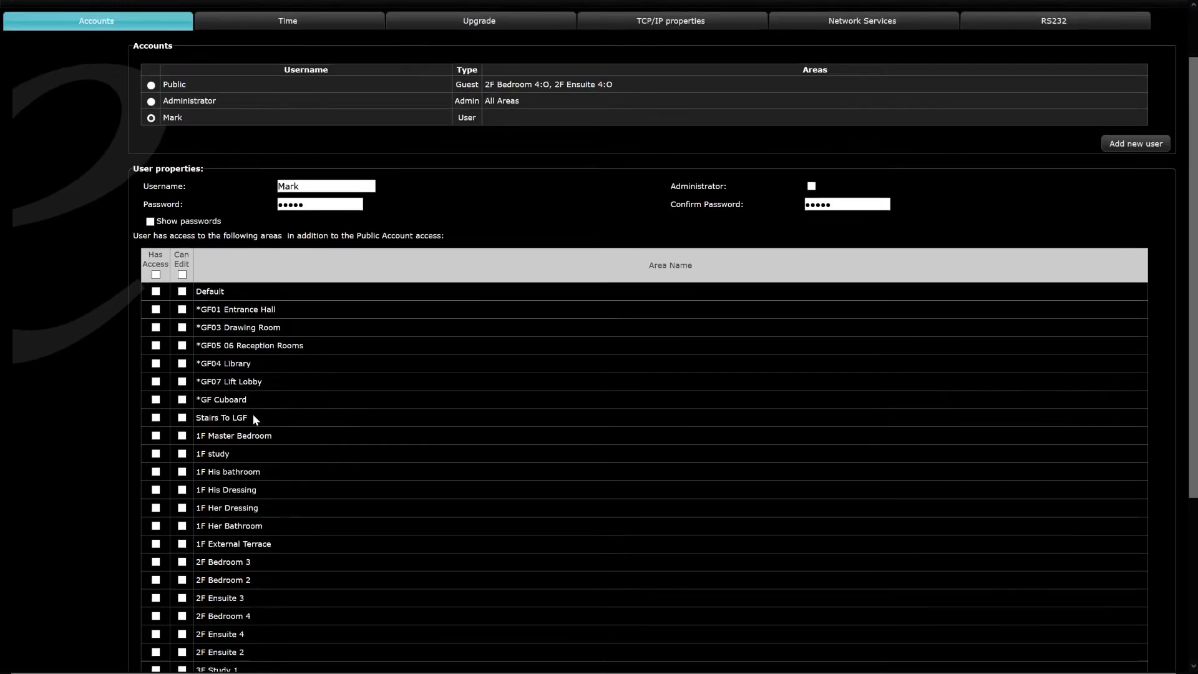
left_click(156, 276)
left_click(182, 294)
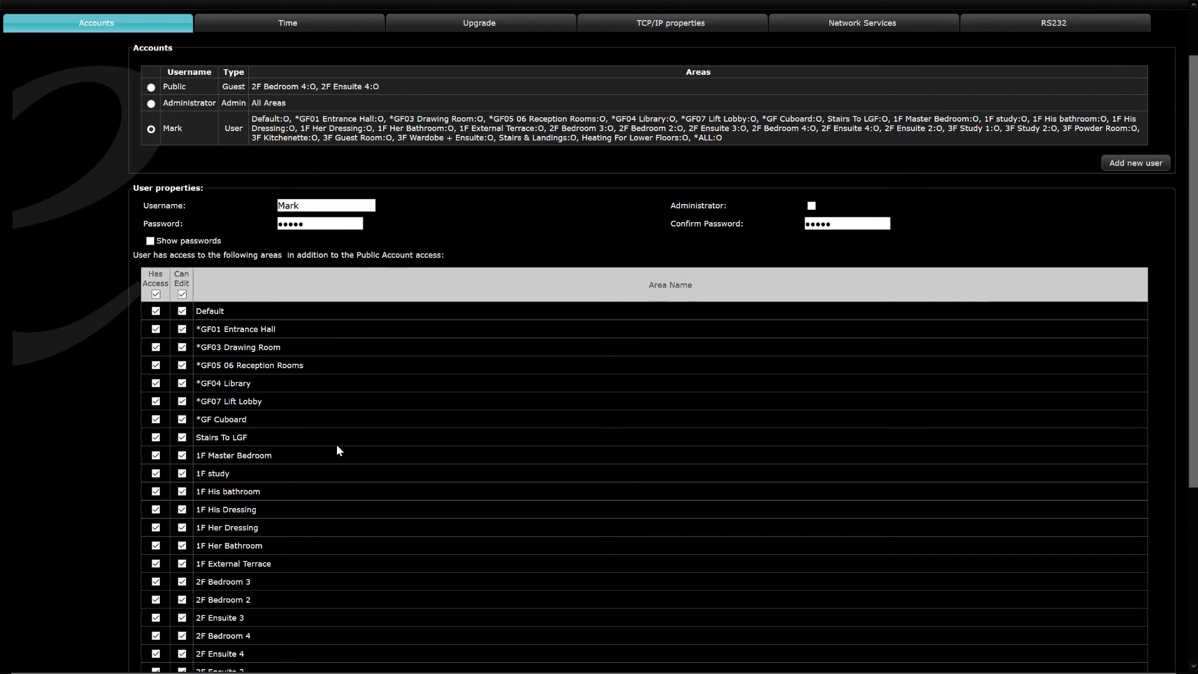
scroll(321, 444, "down", 4)
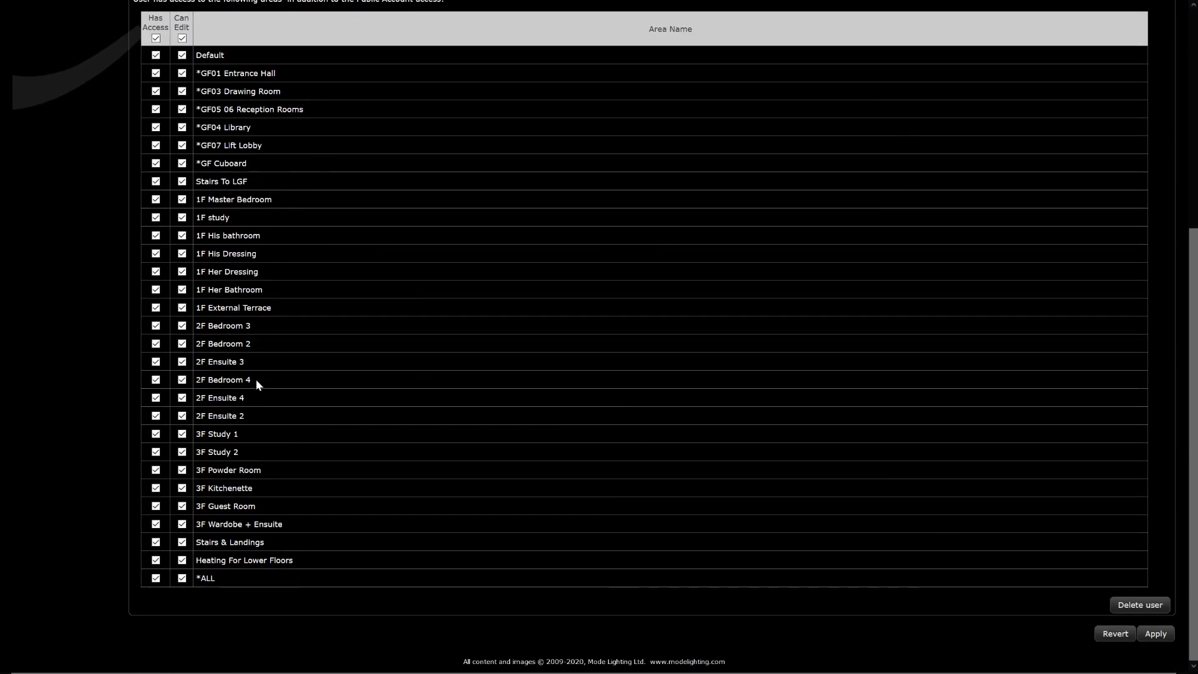
scroll(256, 380, "up", 2)
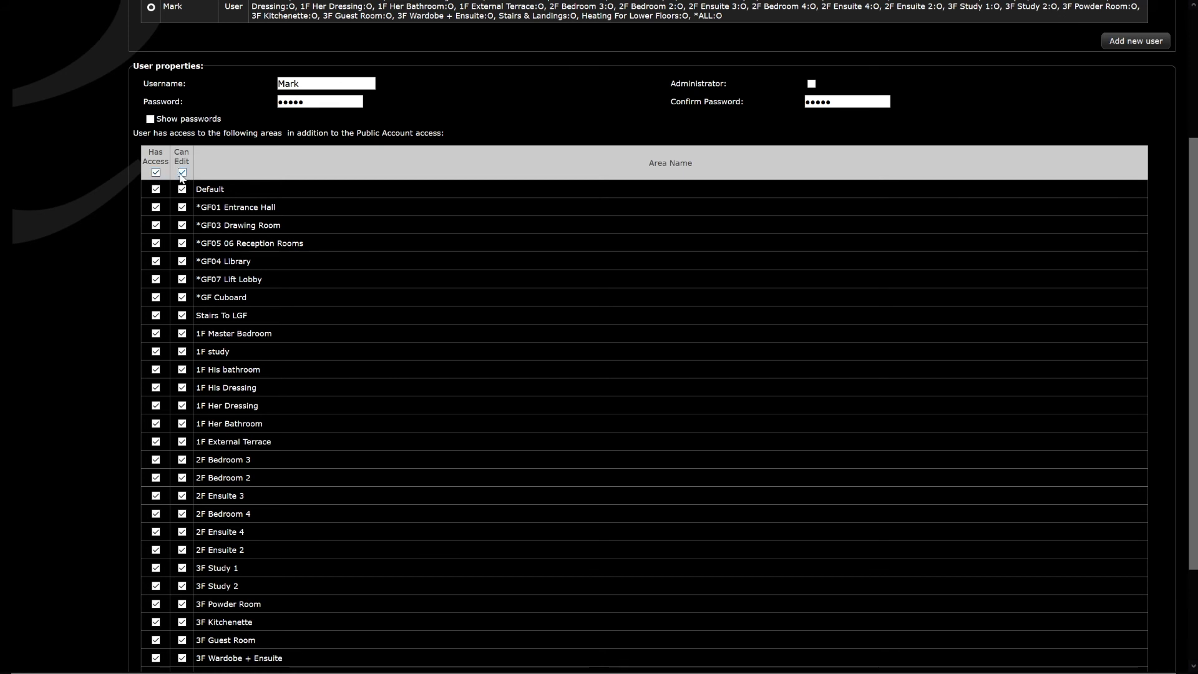
scroll(252, 406, "down", 2)
scroll(252, 406, "up", 5)
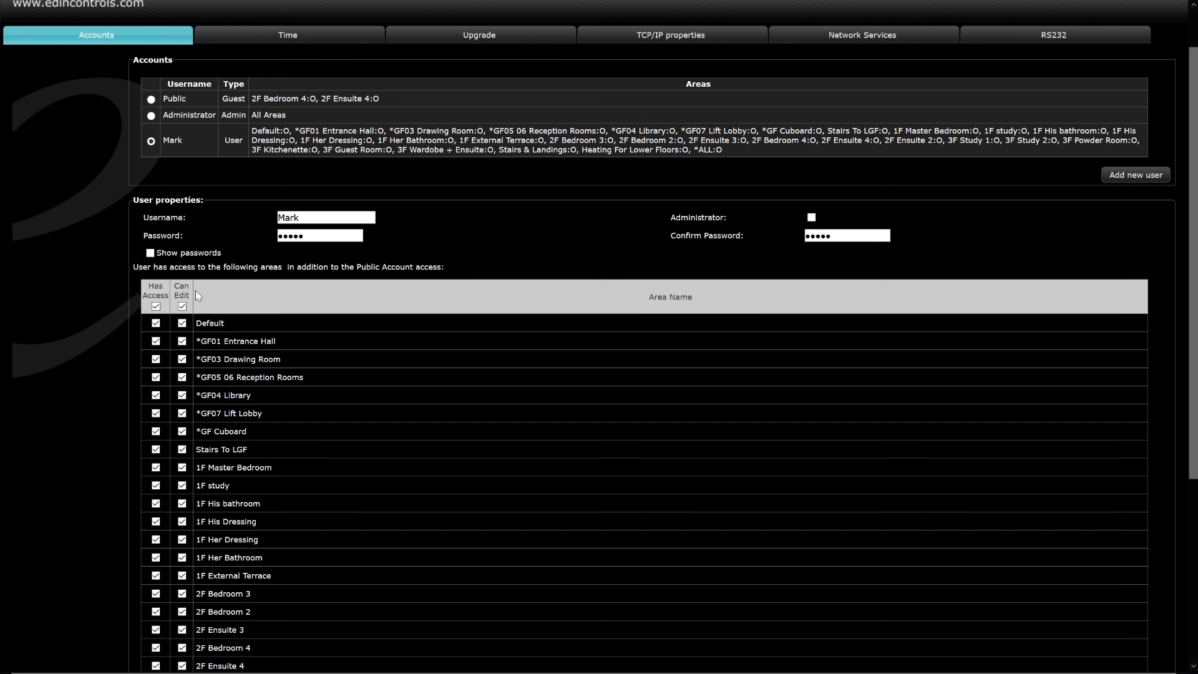
scroll(196, 290, "down", 5)
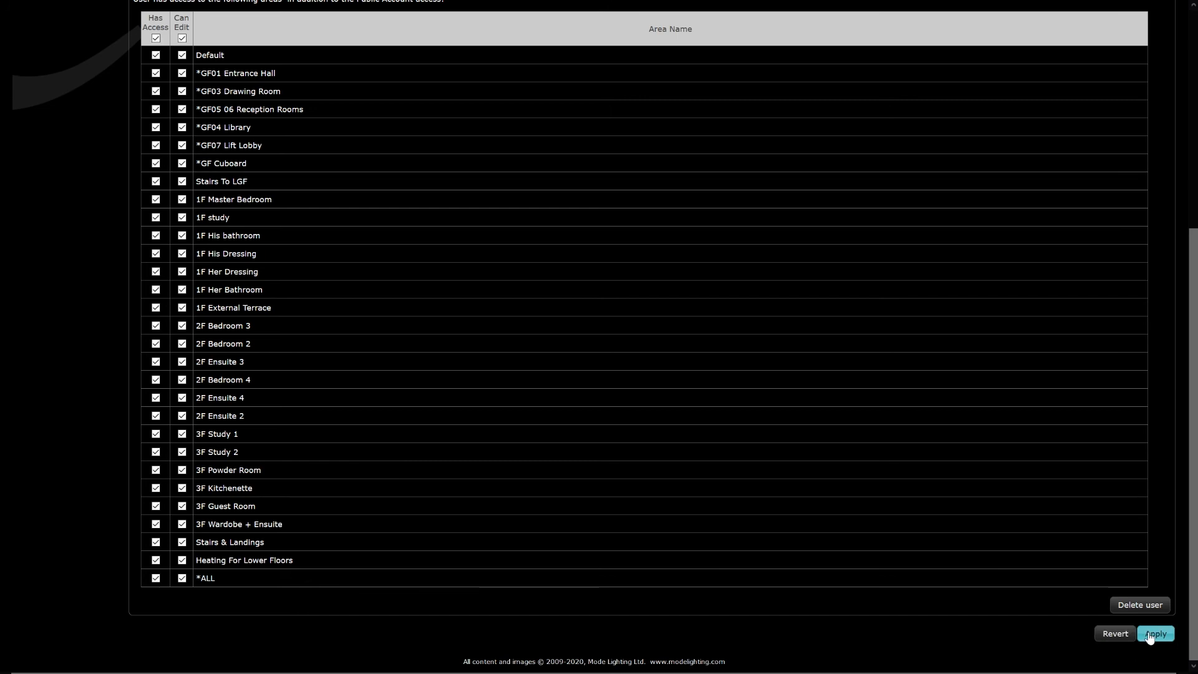
left_click(1151, 634)
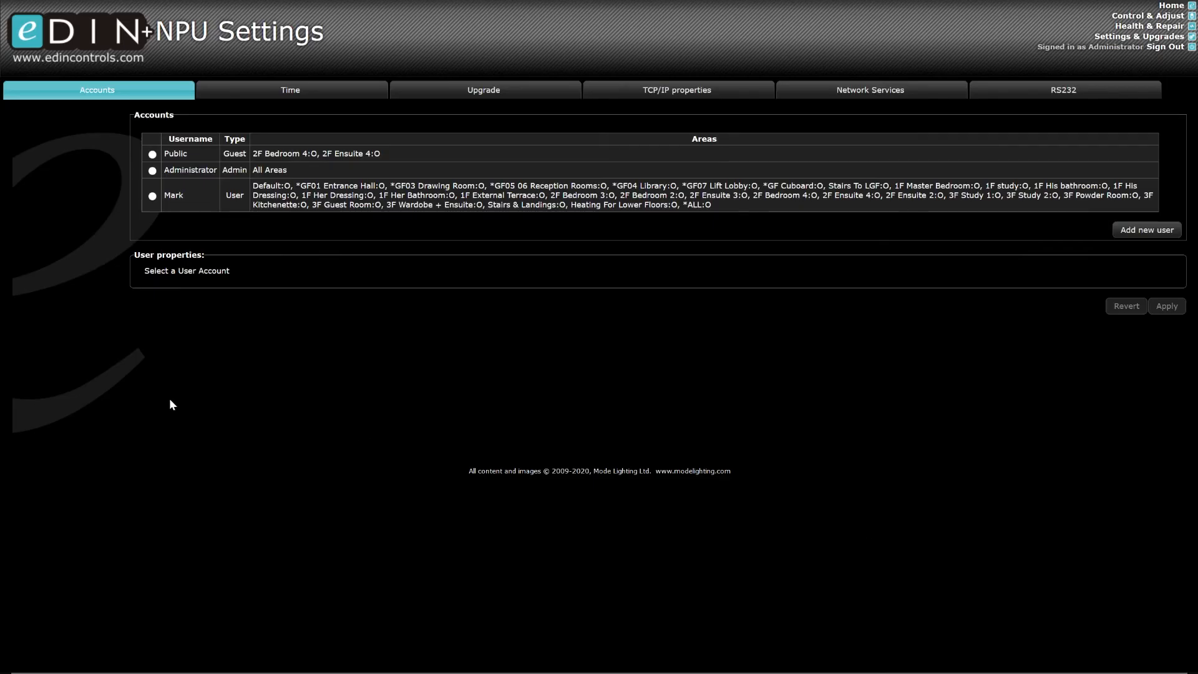
- Add a second user with username and password, with access and editing for 2F Bedroom 3 and 2F Ensuite 3
left_click(1134, 241)
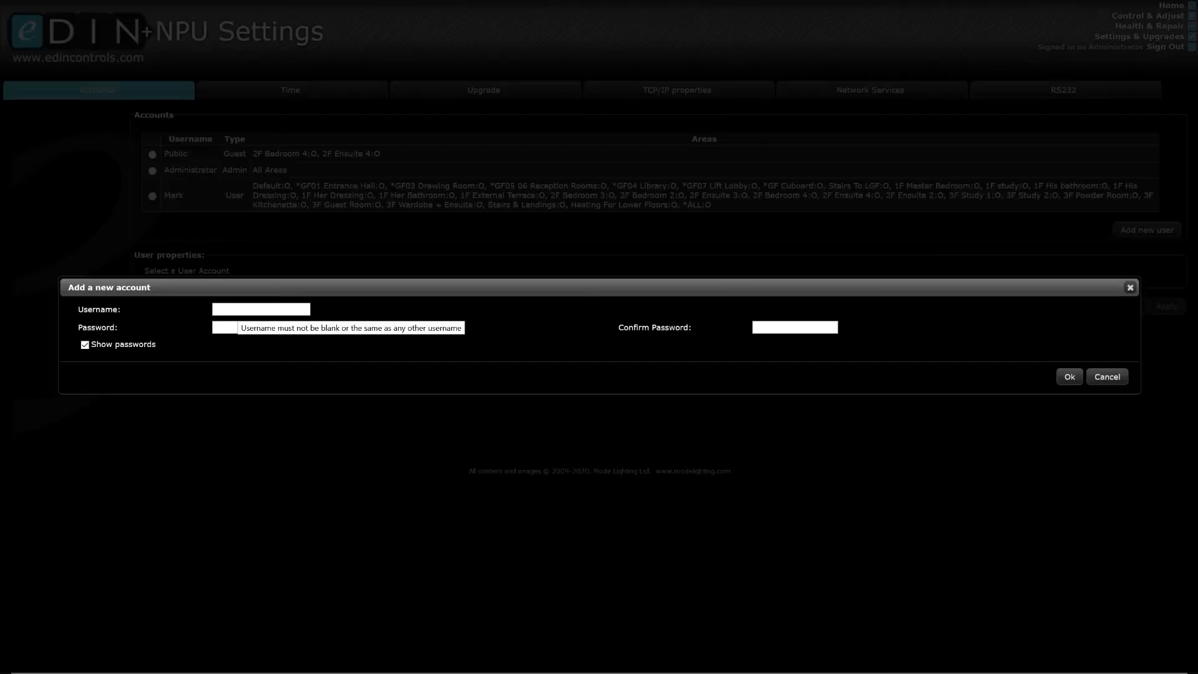
type("Simon")
key("Tab")
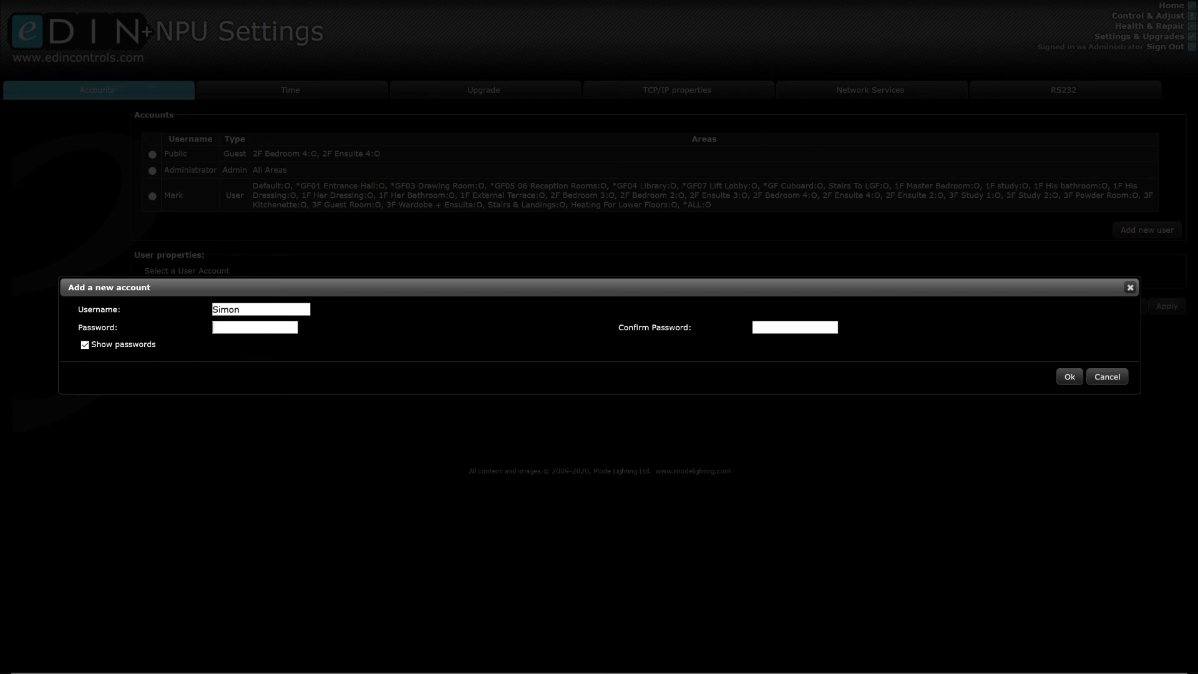
type("user2")
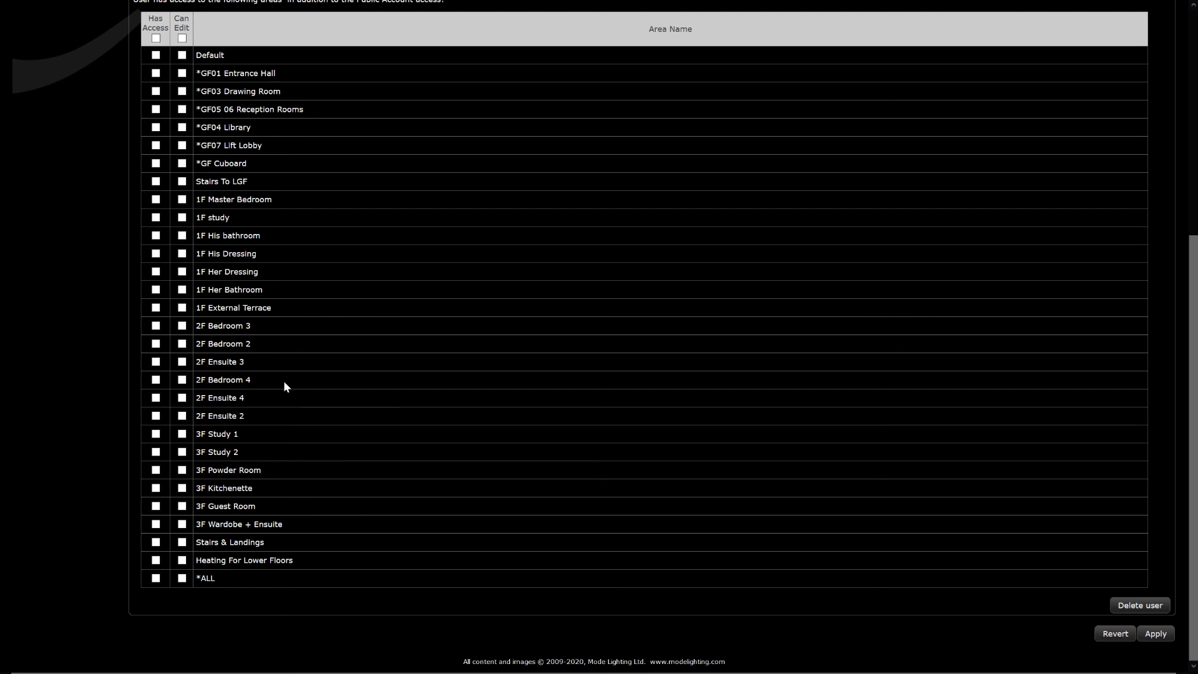
left_click(155, 325)
left_click(181, 325)
left_click(156, 362)
left_click(181, 361)
- Give access to GF01 Entrance Hall, GF05 06 Reception Rooms, GF04 Library and GF07 Lift Lobby, and apply
scroll(89, 387, "up", 1)
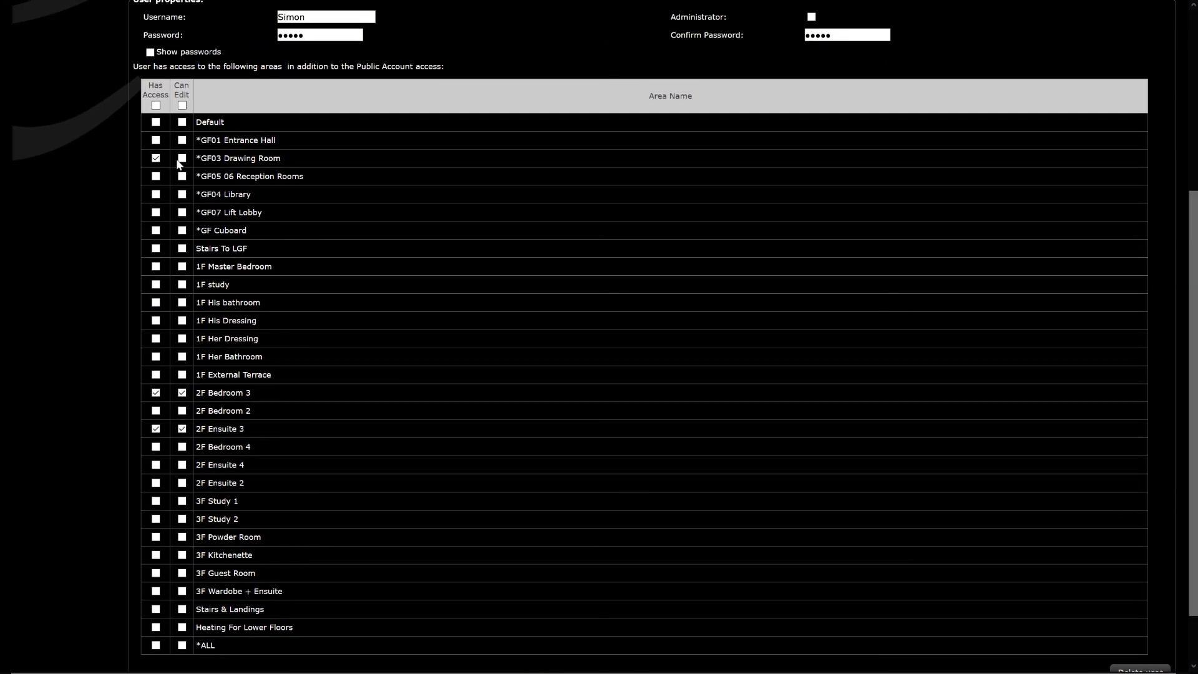
left_click(157, 140)
left_click(156, 177)
left_click(156, 195)
left_click(156, 212)
scroll(643, 493, "down", 2)
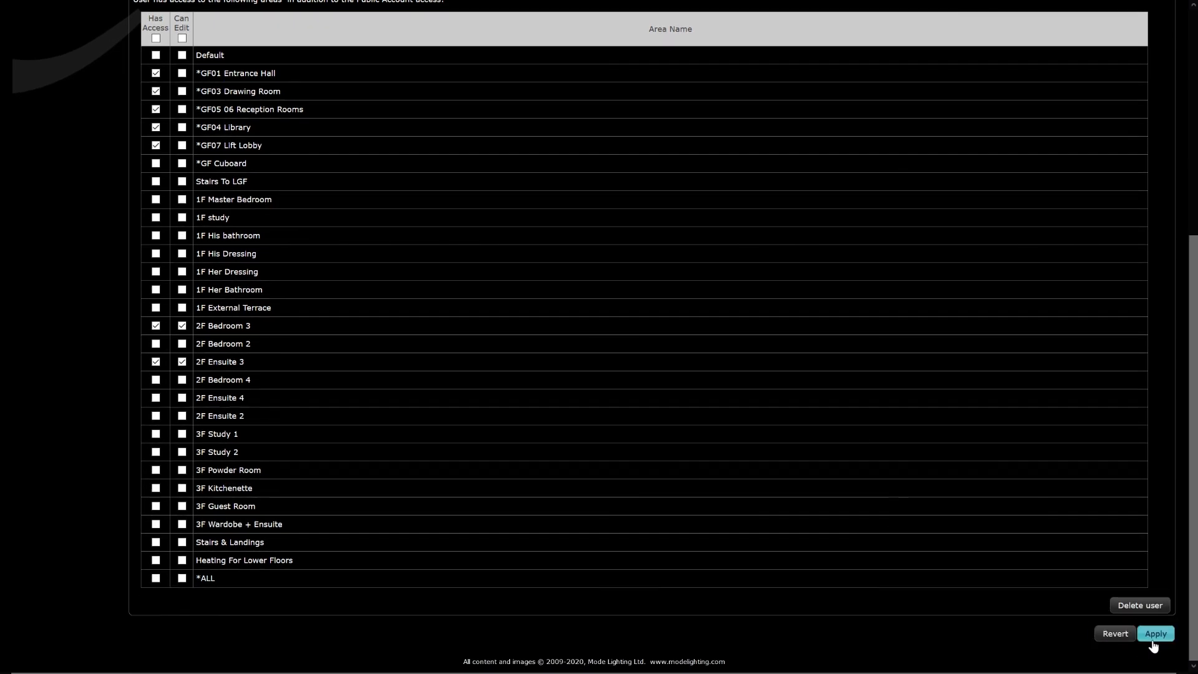
left_click(1153, 641)
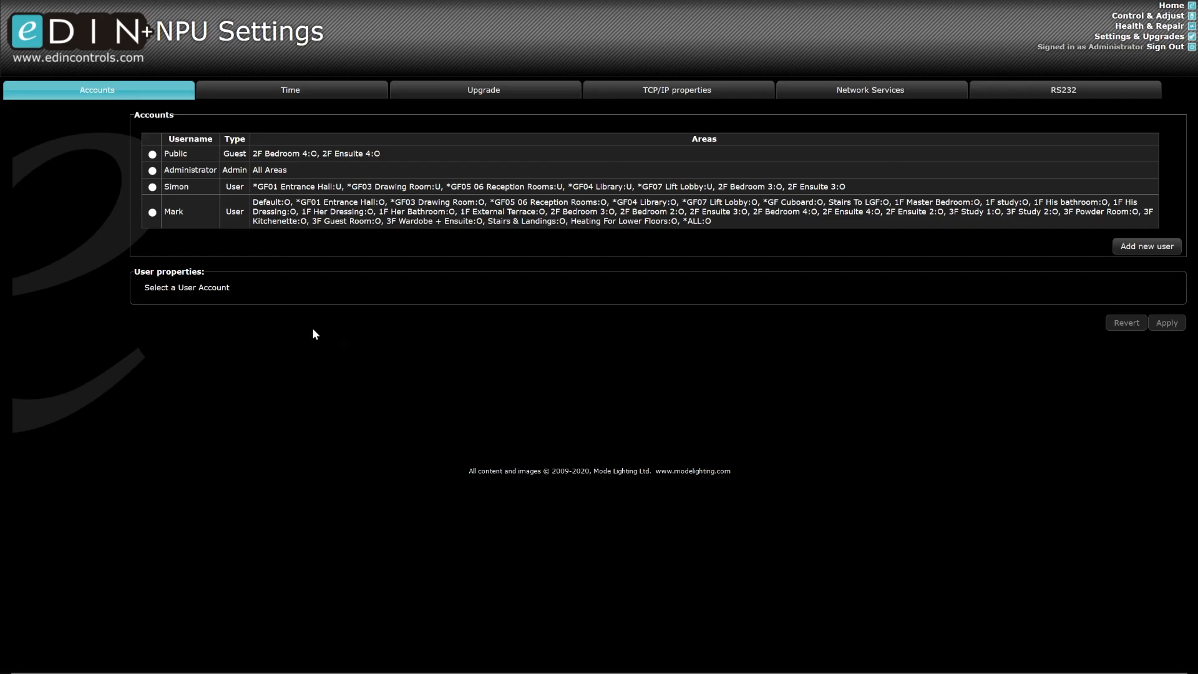
left_click_drag(263, 186, 845, 195)
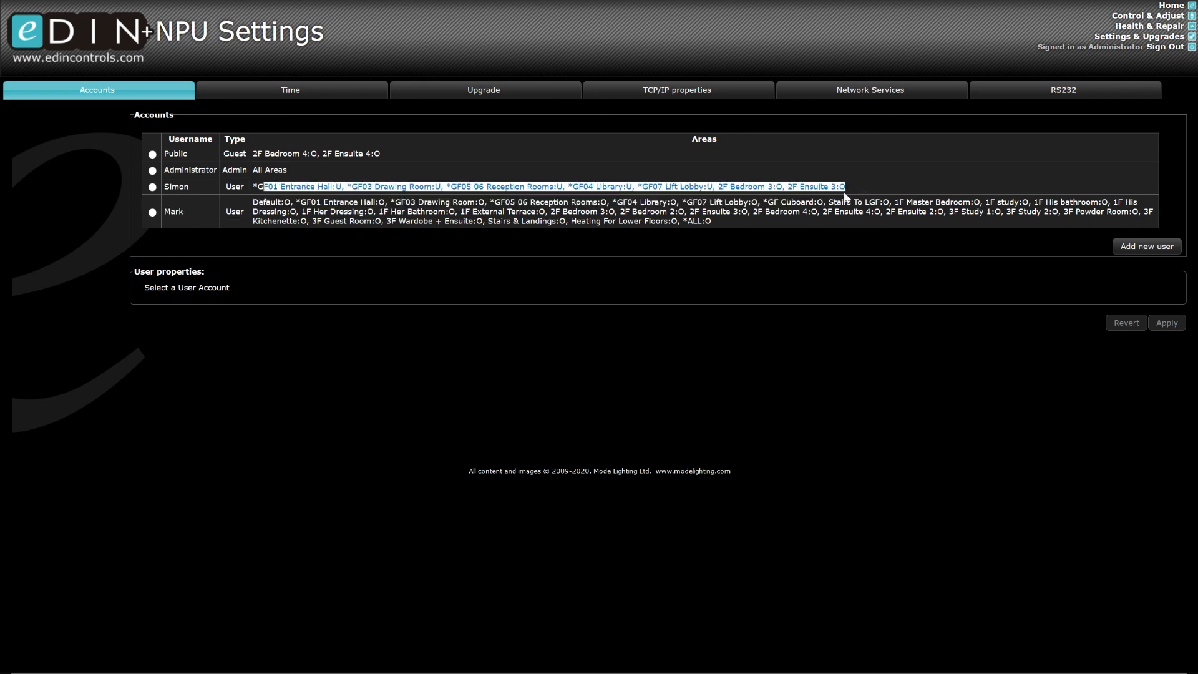